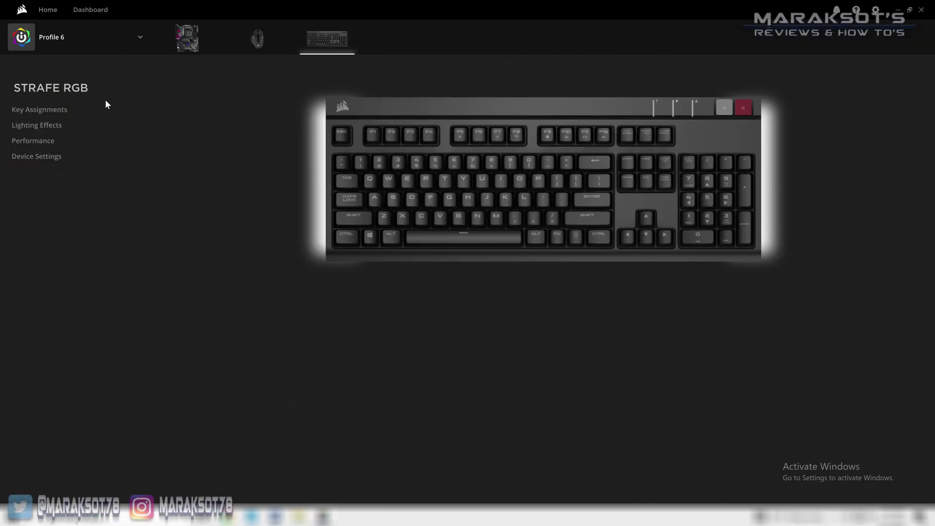
# Step: Add a new lighting layer to the Strafe RGB using the Spiral Rainbow preset
pyautogui.click(48, 126)
pyautogui.click(79, 331)
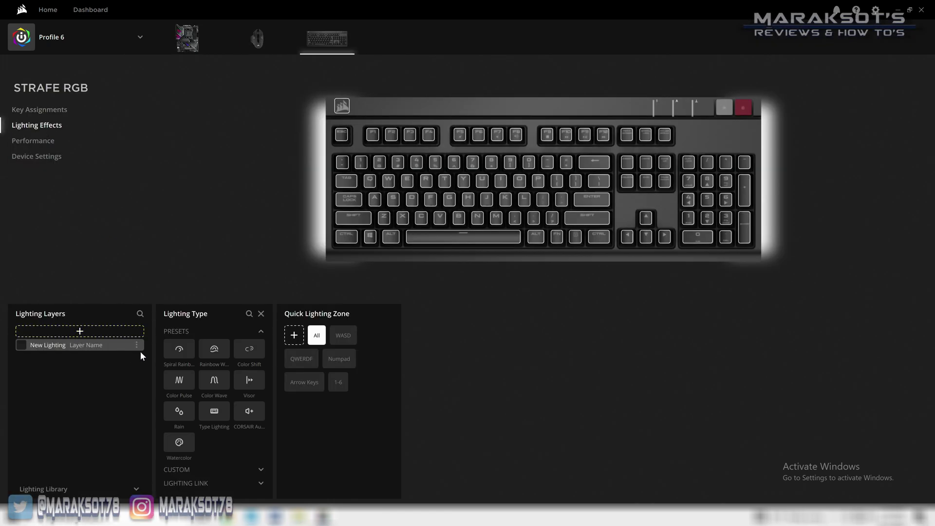
pyautogui.click(188, 352)
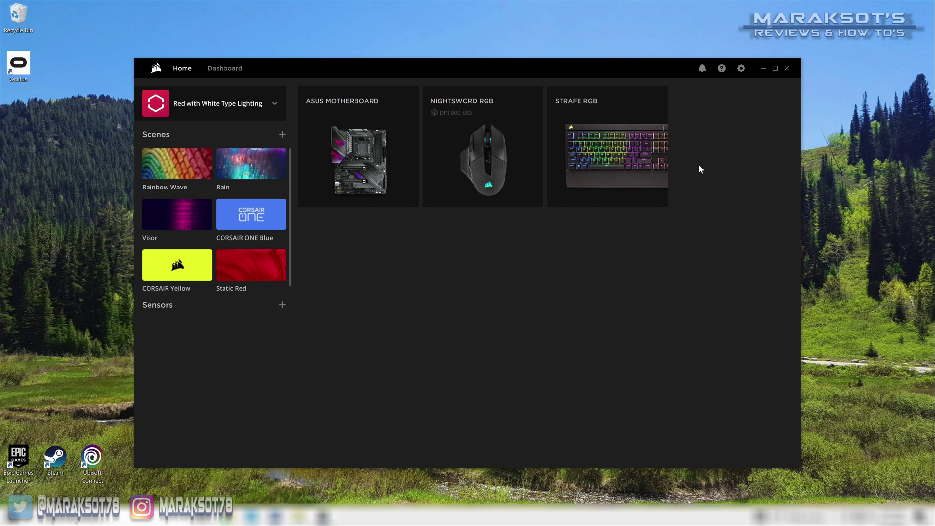
# Step: Maximize iCUE and start a new profile from the system profiles list
pyautogui.click(774, 68)
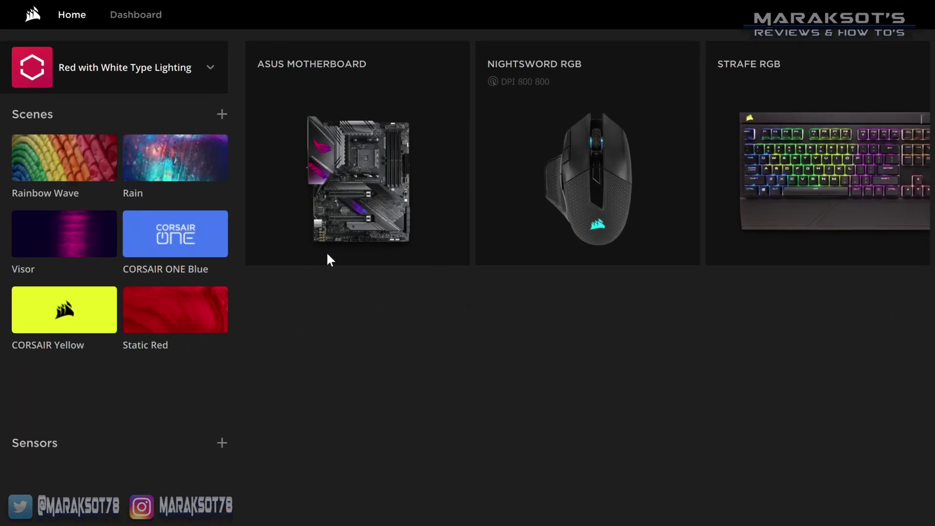
pyautogui.click(210, 70)
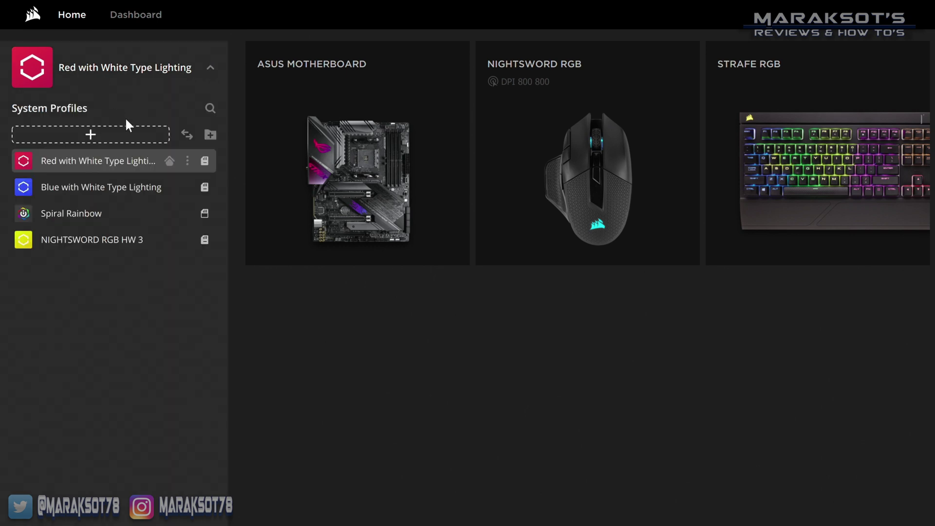
pyautogui.click(92, 135)
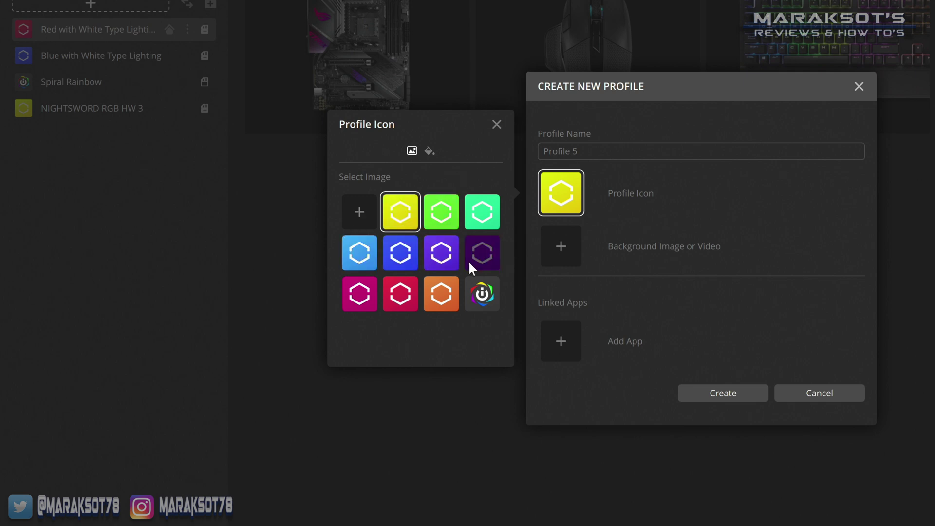
# Step: Pick the green hexagon tile from the preset images as the profile icon
pyautogui.click(428, 151)
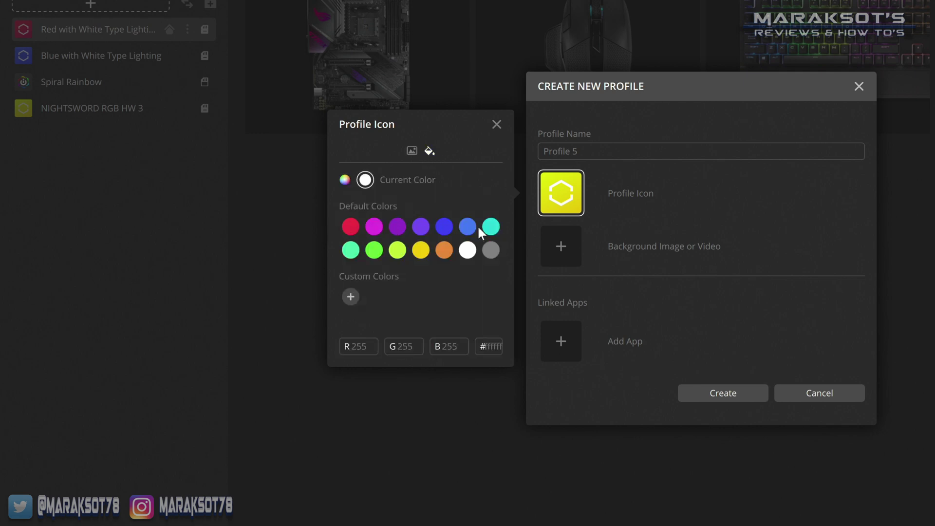
pyautogui.click(410, 152)
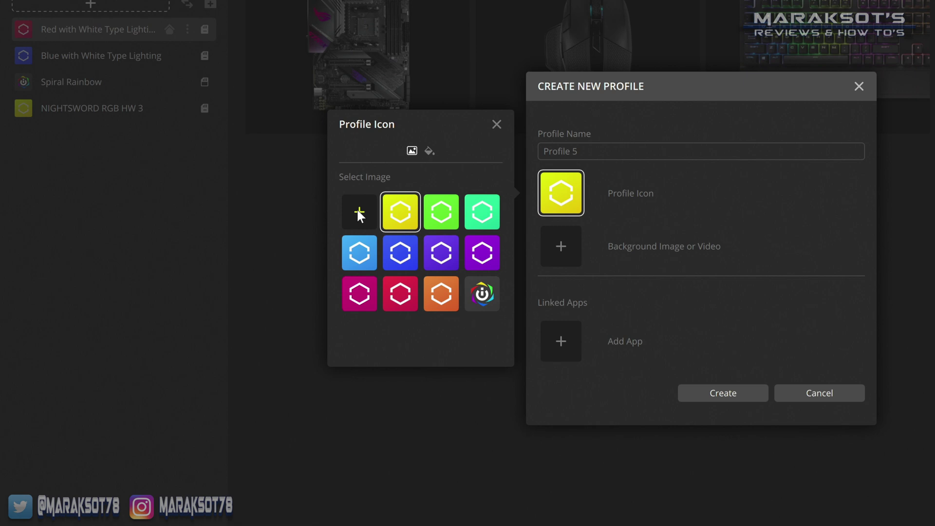
pyautogui.click(358, 213)
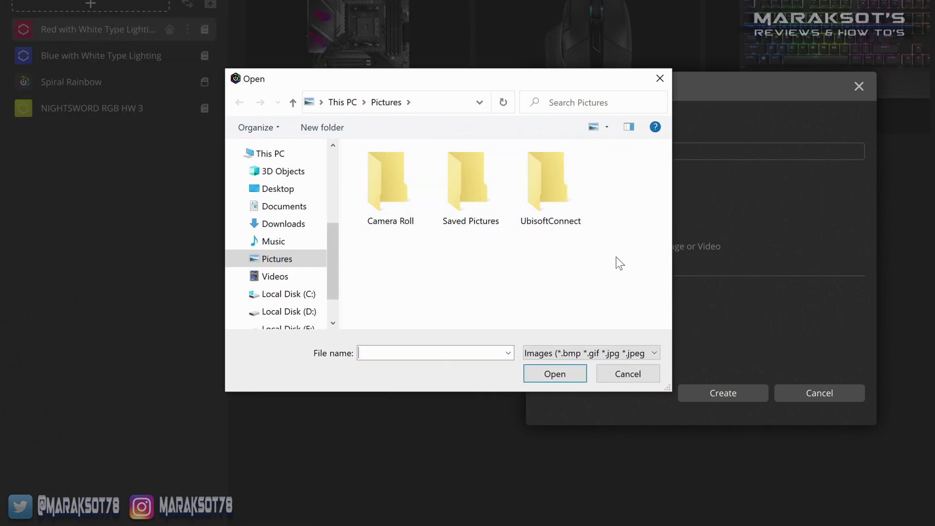
pyautogui.click(660, 79)
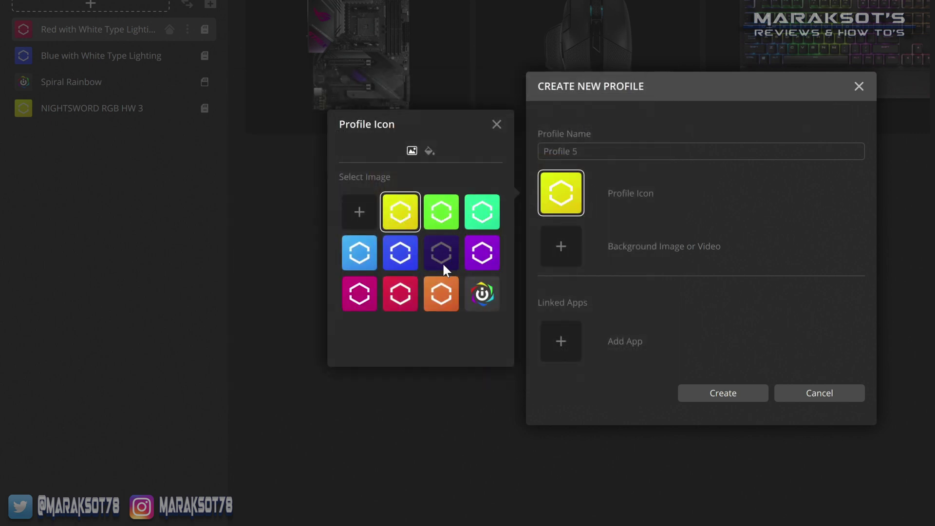
pyautogui.click(443, 209)
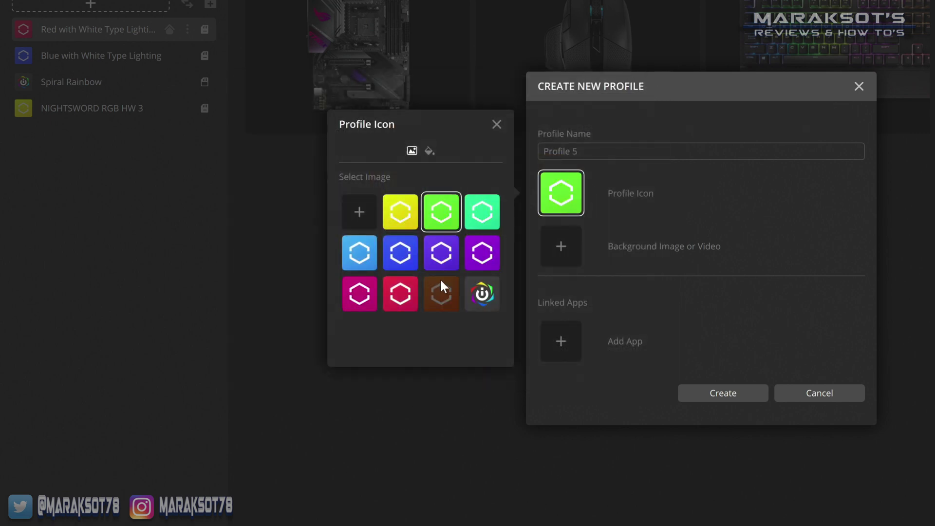
# Step: Rename the new profile to 'Favorite Game'
pyautogui.click(593, 150)
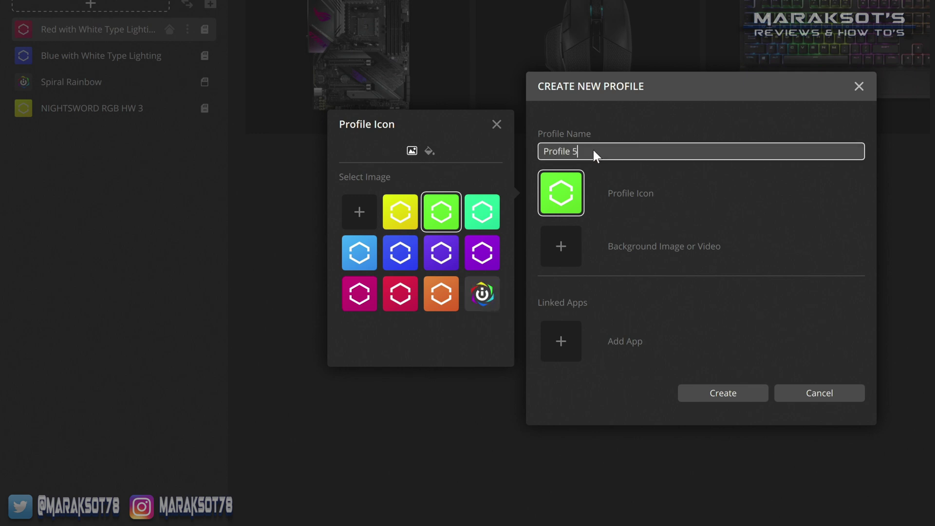
pyautogui.press('BackSpace')
pyautogui.press('BackSpace')
pyautogui.press('BackSpace')
pyautogui.press('BackSpace')
pyautogui.press('BackSpace')
pyautogui.press('BackSpace')
pyautogui.write('Favor')
# Step: Set the PC-build picture as the profile's background image
pyautogui.click(571, 244)
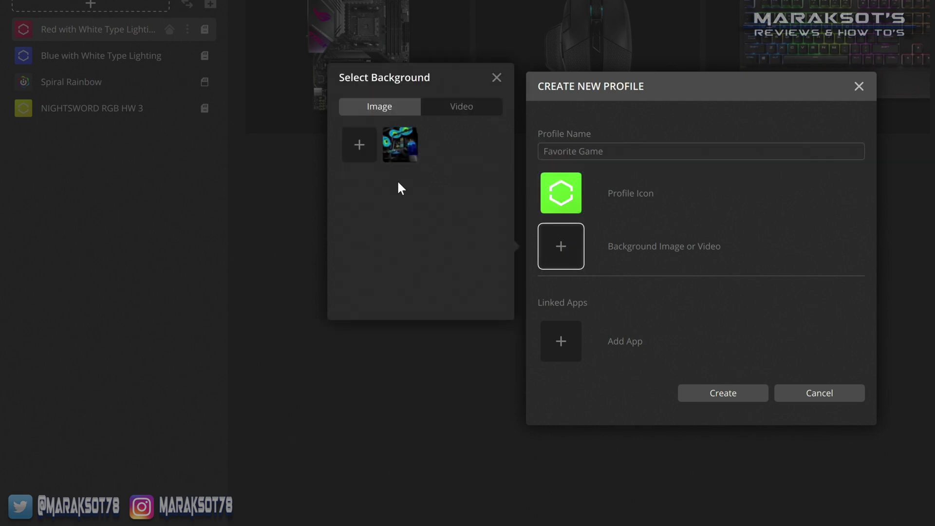
pyautogui.click(444, 106)
pyautogui.click(387, 108)
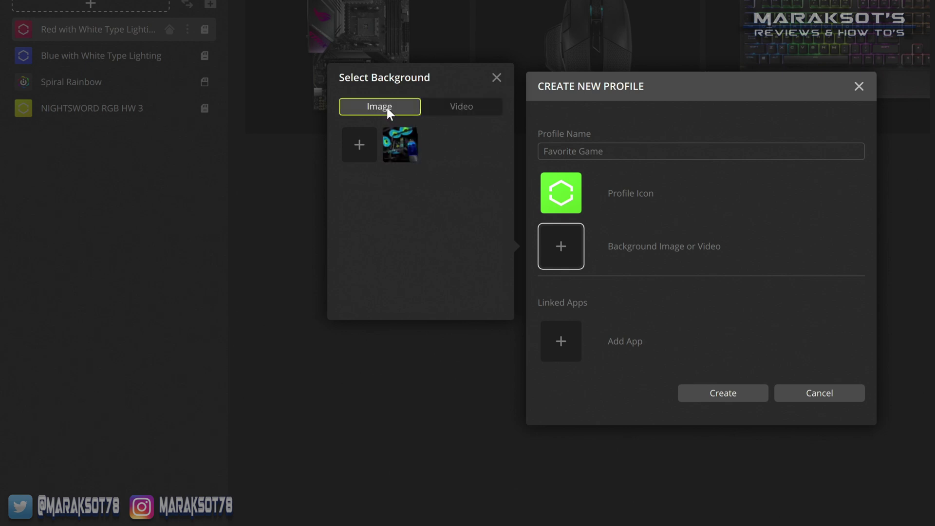
pyautogui.click(397, 147)
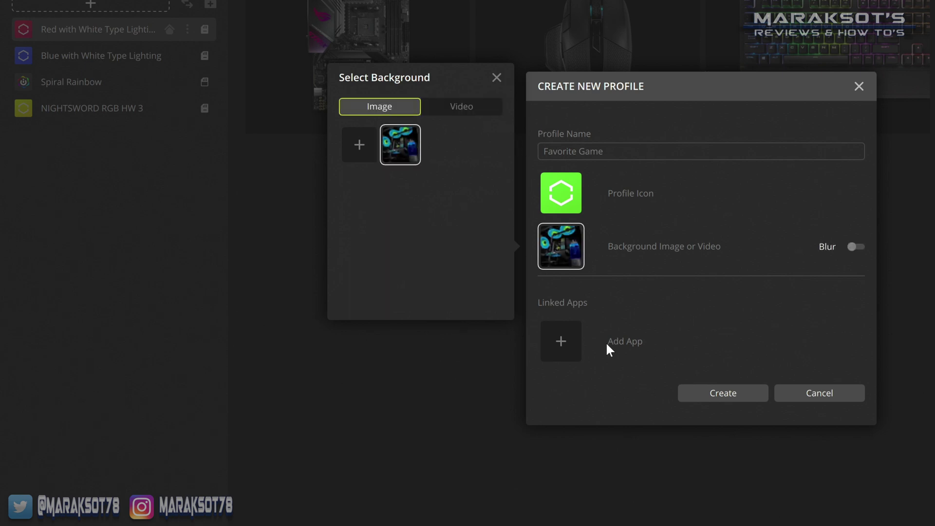
pyautogui.click(562, 342)
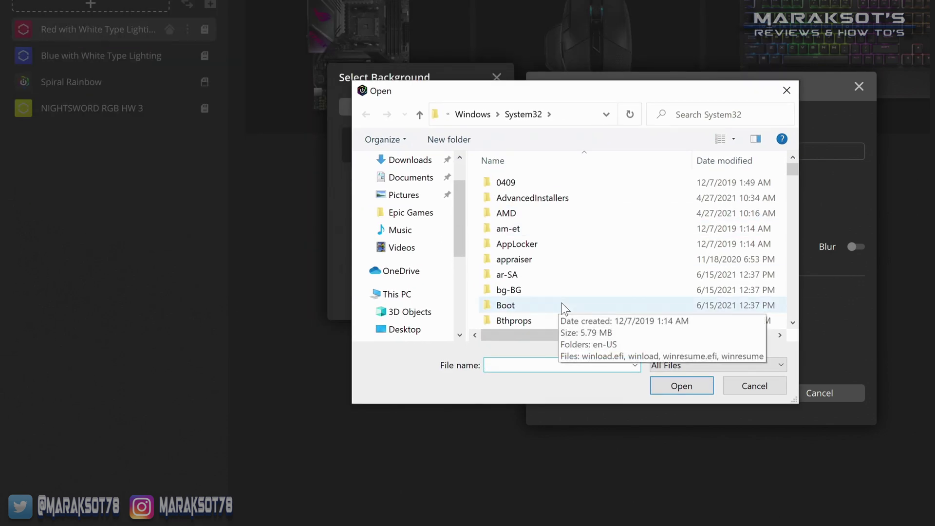
pyautogui.scroll(-7, 561, 302)
pyautogui.scroll(7, 561, 302)
pyautogui.scroll(-5, 562, 301)
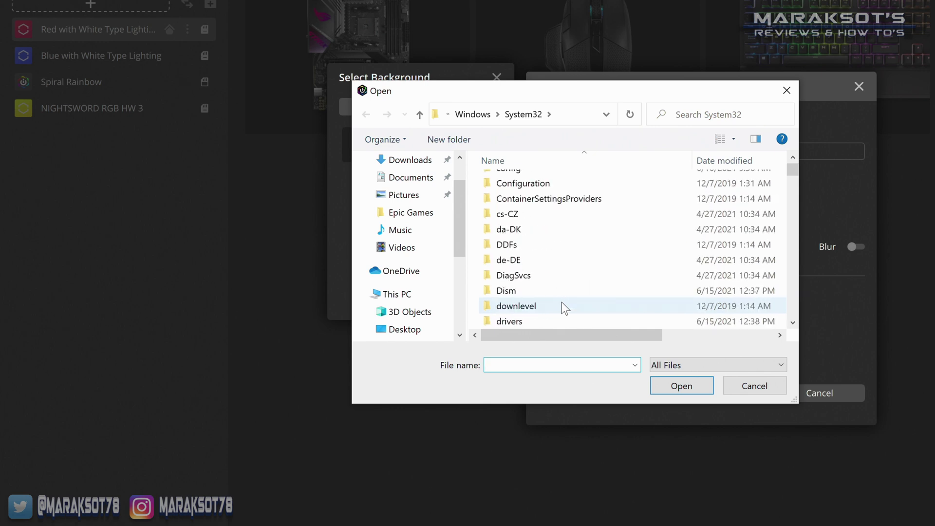
pyautogui.scroll(5, 562, 302)
pyautogui.click(786, 90)
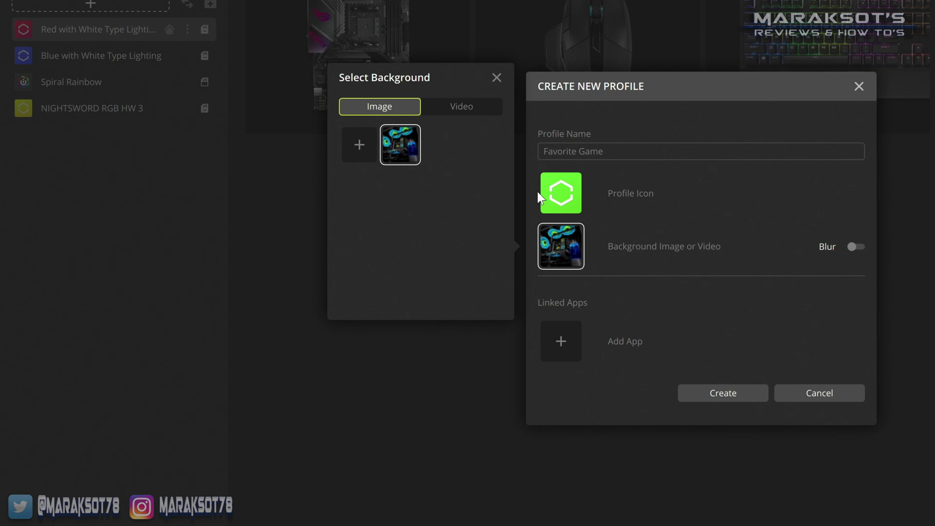
pyautogui.click(573, 339)
pyautogui.press('Escape')
# Step: Create the Favorite Game profile and open the STRAFE RGB device page
pyautogui.click(723, 393)
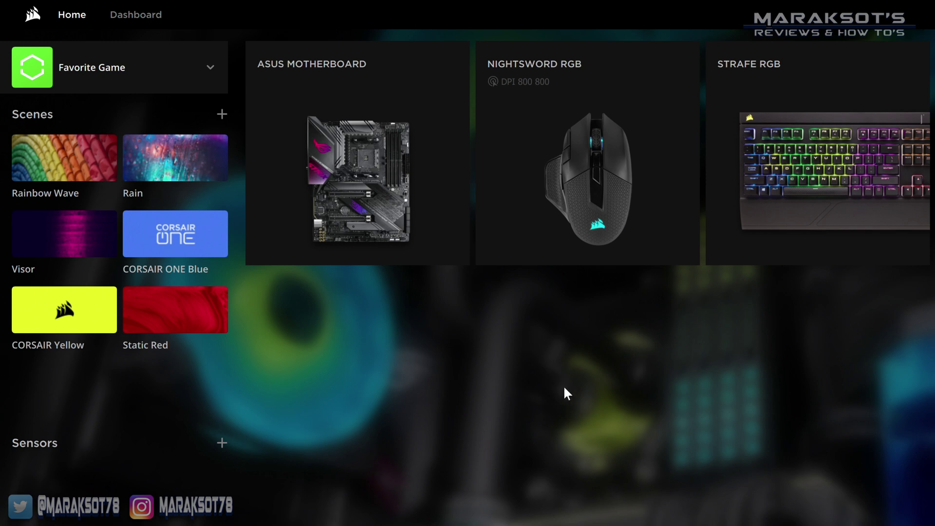
pyautogui.click(805, 98)
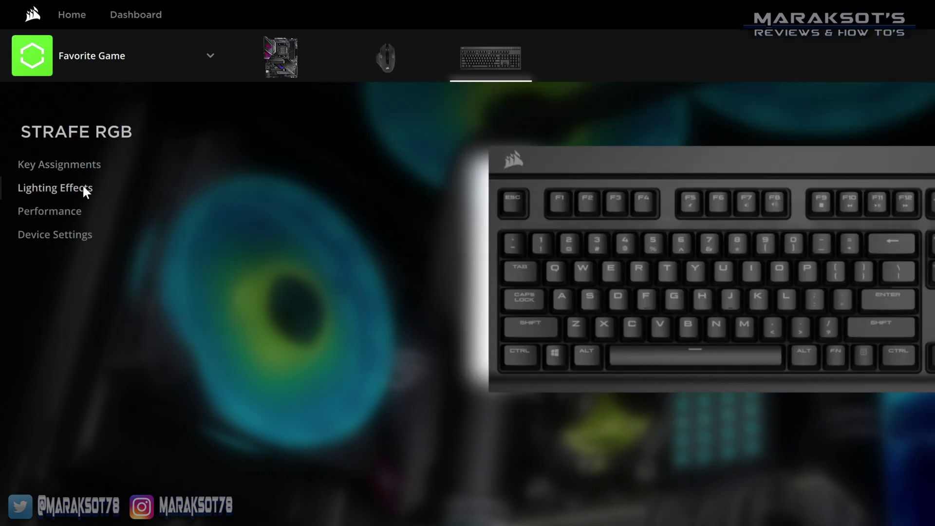
# Step: Add a Keystroke 1 remap assignment under the STRAFE RGB's Key Assignments
pyautogui.click(57, 167)
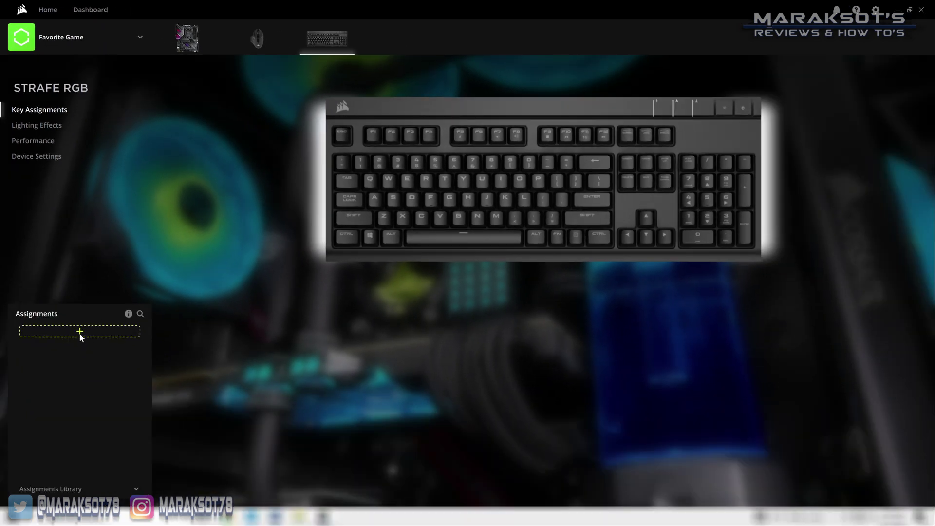
pyautogui.click(80, 332)
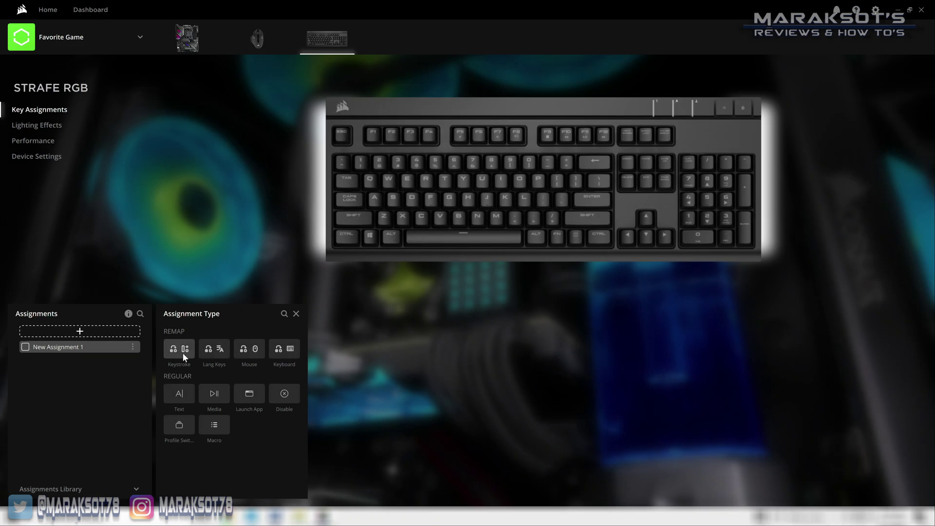
pyautogui.click(183, 354)
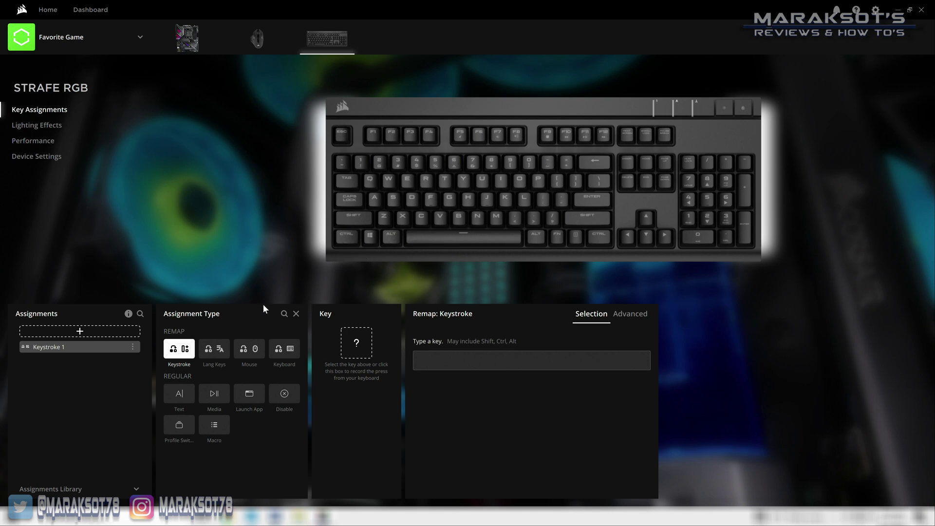
pyautogui.click(356, 342)
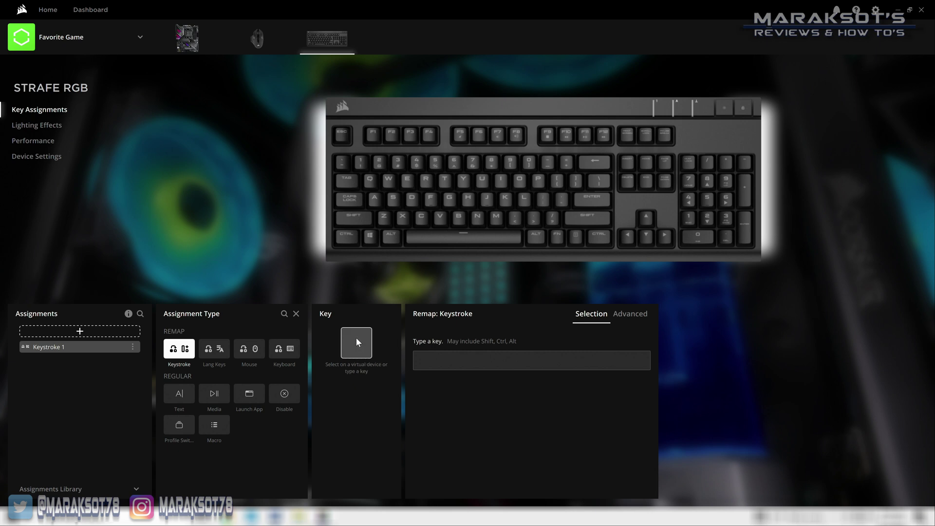
# Step: Remap the A key to Ctrl+Shift+S with Retain Original Key Output enabled
pyautogui.press('a')
pyautogui.click(430, 361)
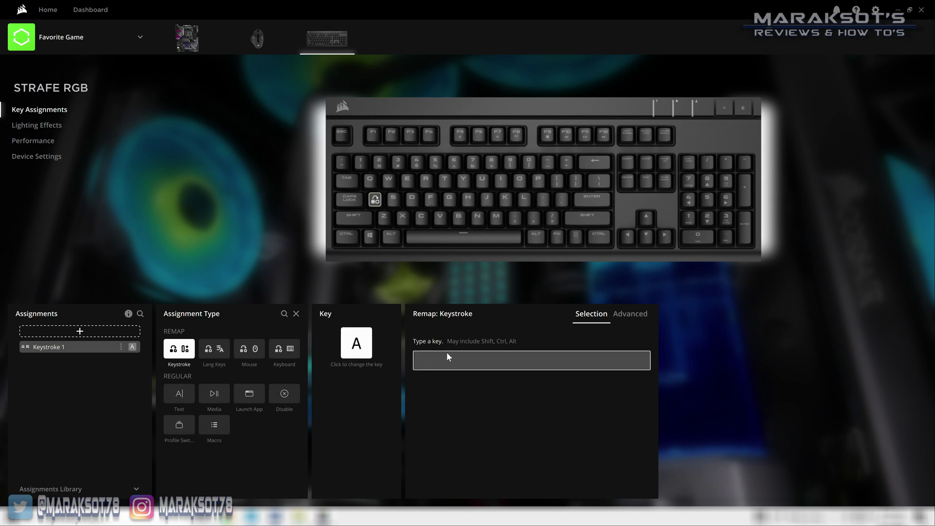
pyautogui.hotkey('ctrl', 'shift', 's')
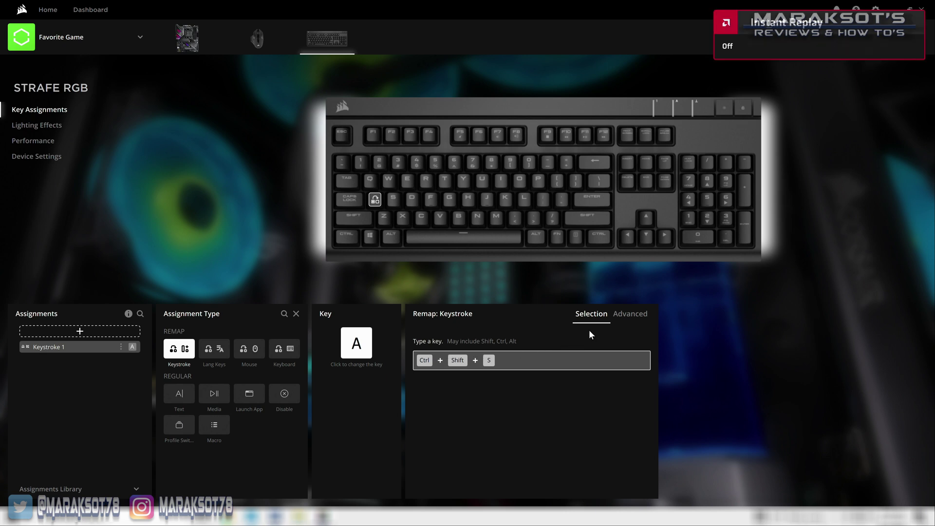
pyautogui.click(620, 314)
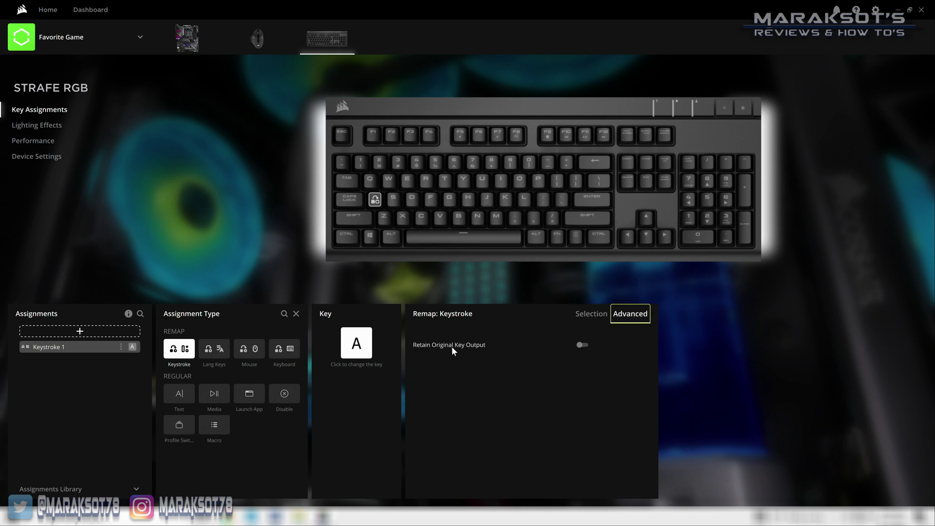
pyautogui.click(580, 344)
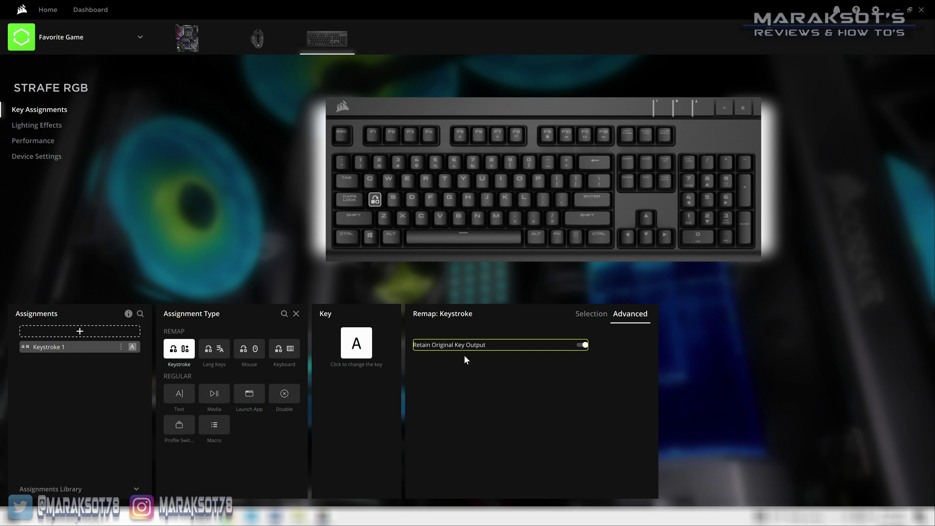
# Step: Change the assignment's type to a Keyboard key remap, creating Keyboard 1
pyautogui.click(214, 350)
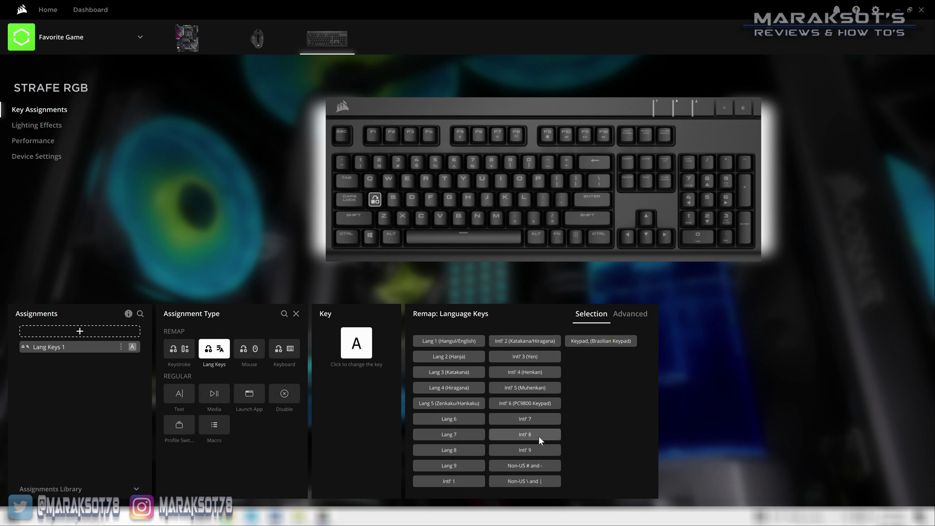
pyautogui.click(647, 314)
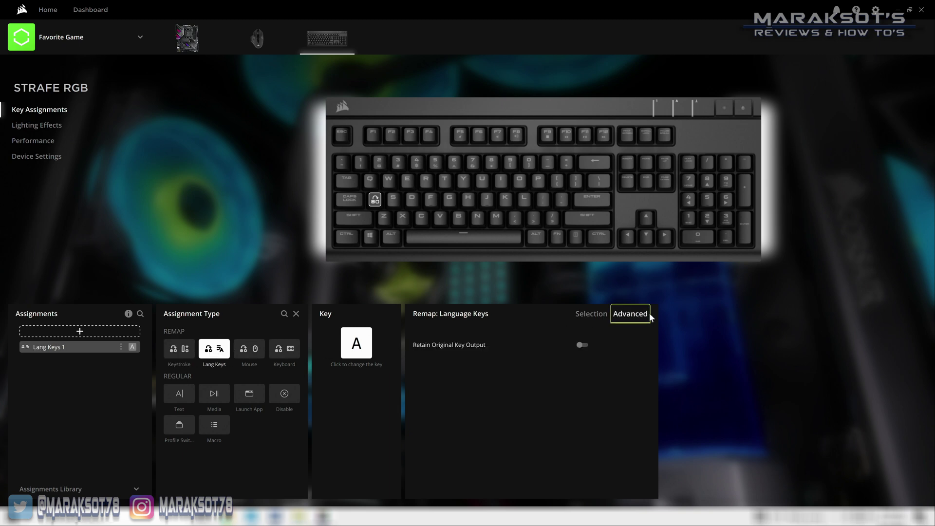
pyautogui.click(591, 313)
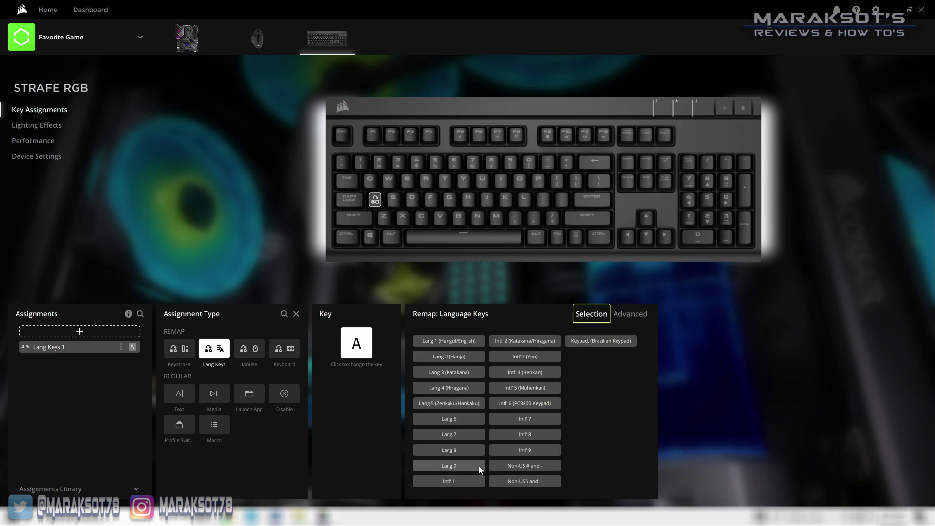
pyautogui.click(242, 355)
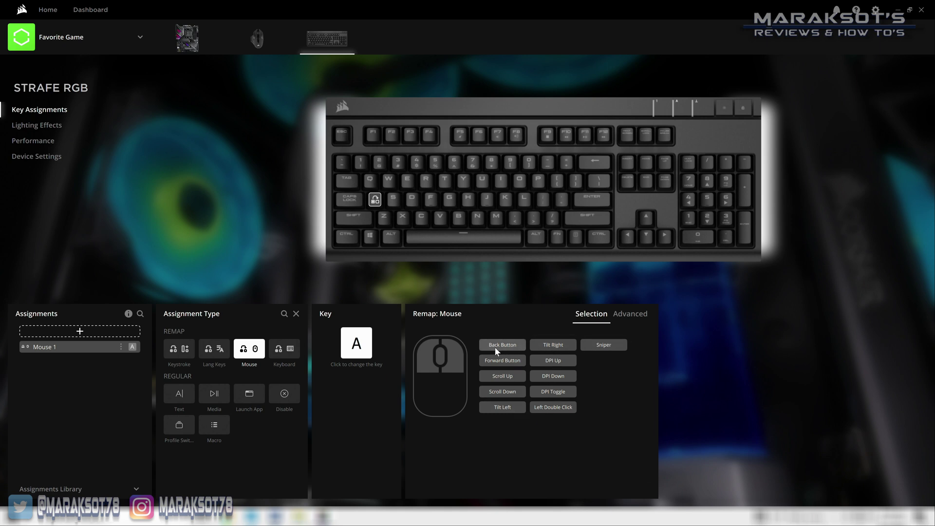
pyautogui.click(283, 348)
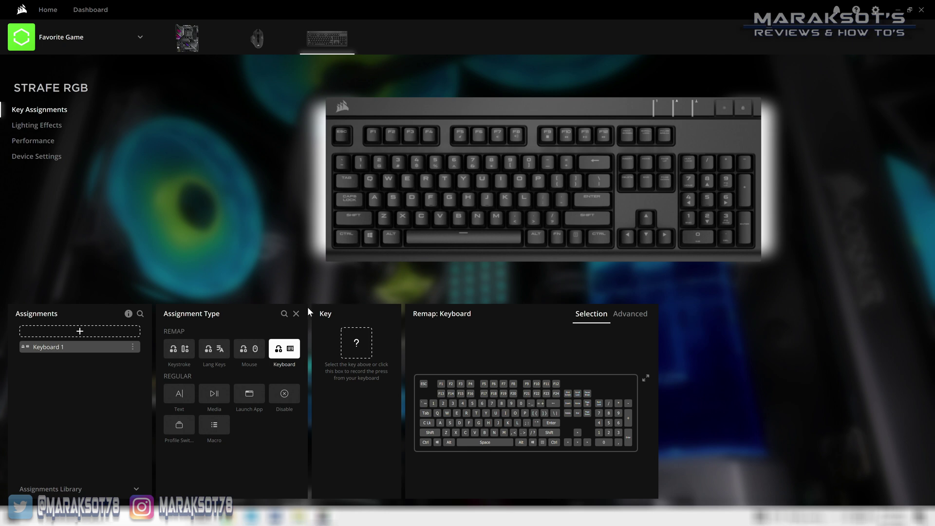
# Step: Remap the left Ctrl key to Space
pyautogui.click(356, 343)
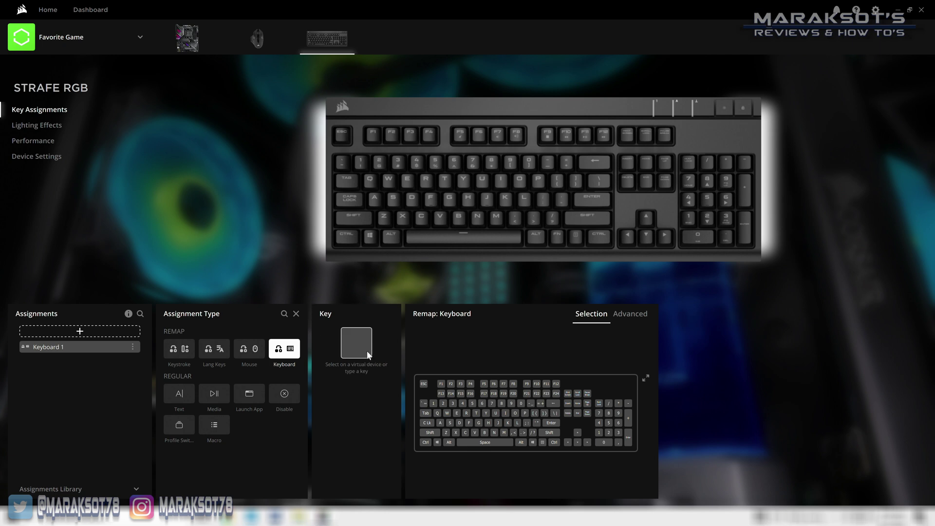
pyautogui.click(348, 240)
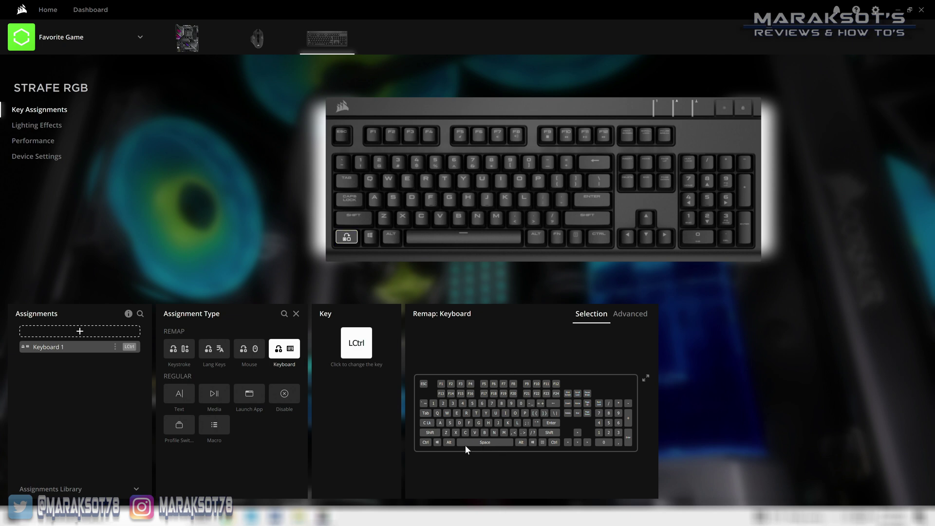
pyautogui.click(482, 442)
# Step: Enable Imitate Holding Key on keypress, terminating after 3 seconds, then switch to Text type
pyautogui.click(625, 316)
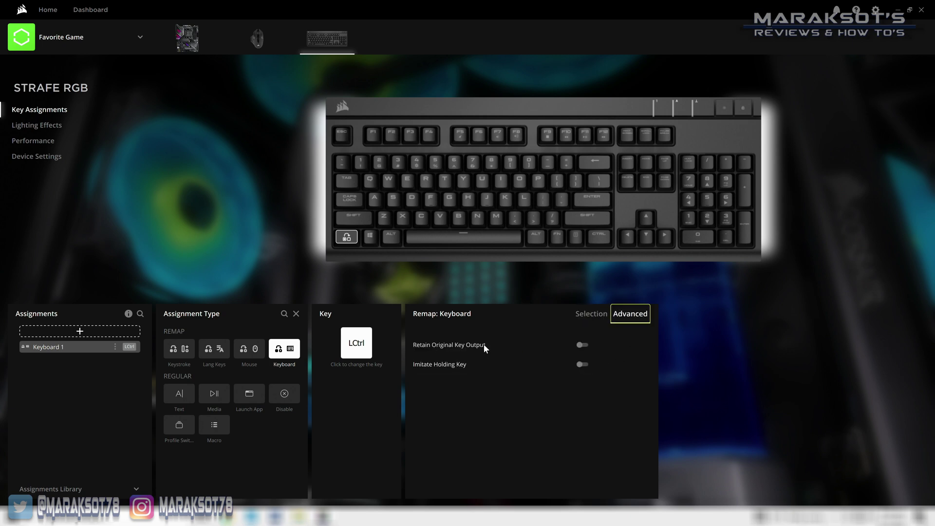
pyautogui.click(583, 345)
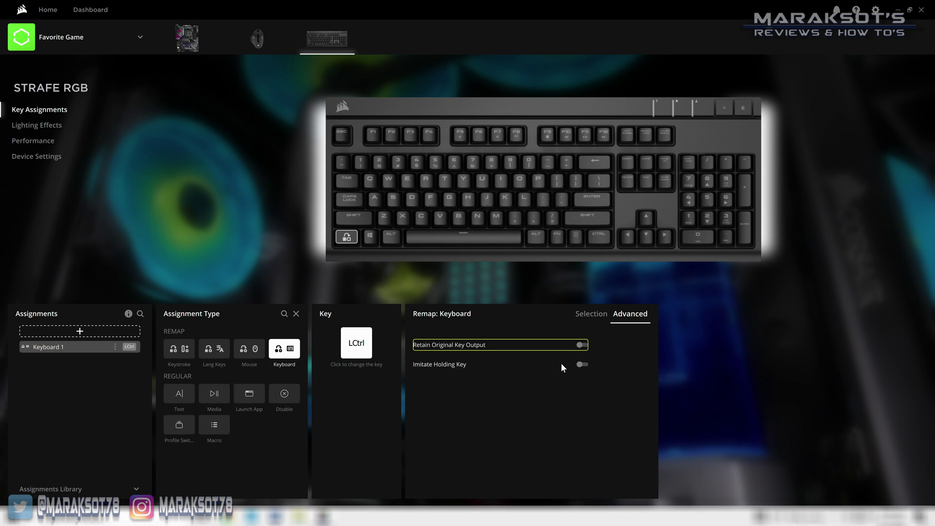
pyautogui.click(581, 364)
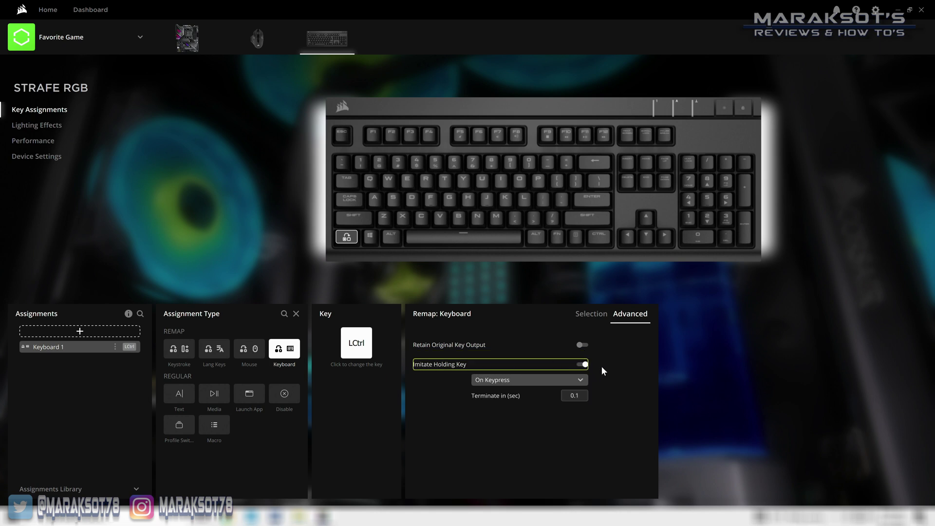
pyautogui.click(581, 379)
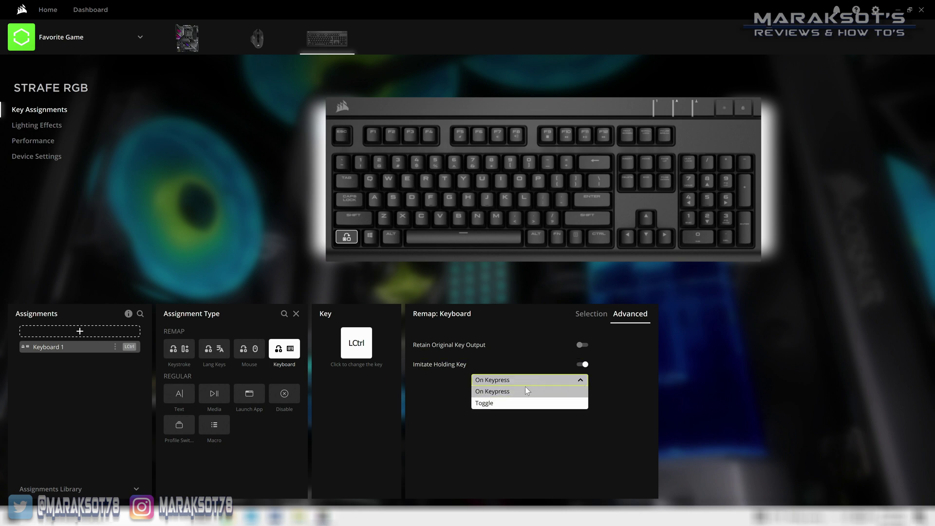
pyautogui.click(492, 404)
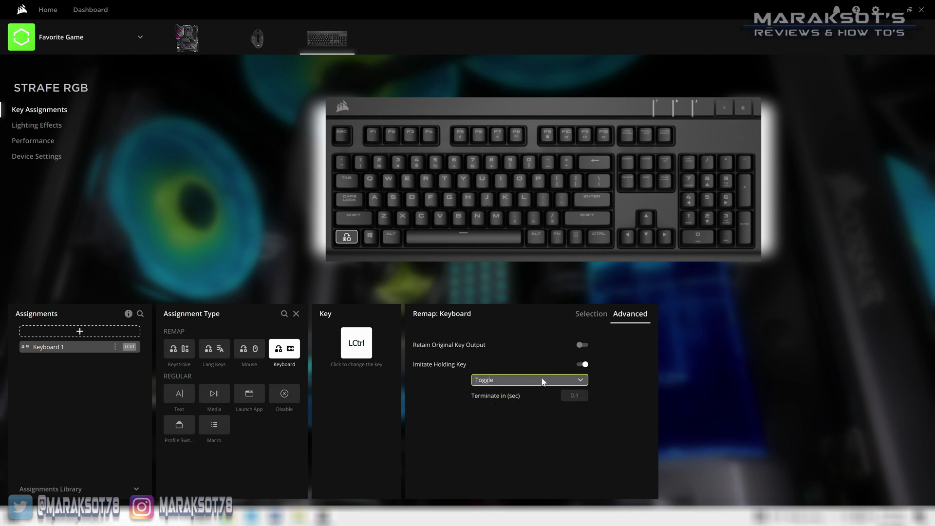
pyautogui.click(579, 380)
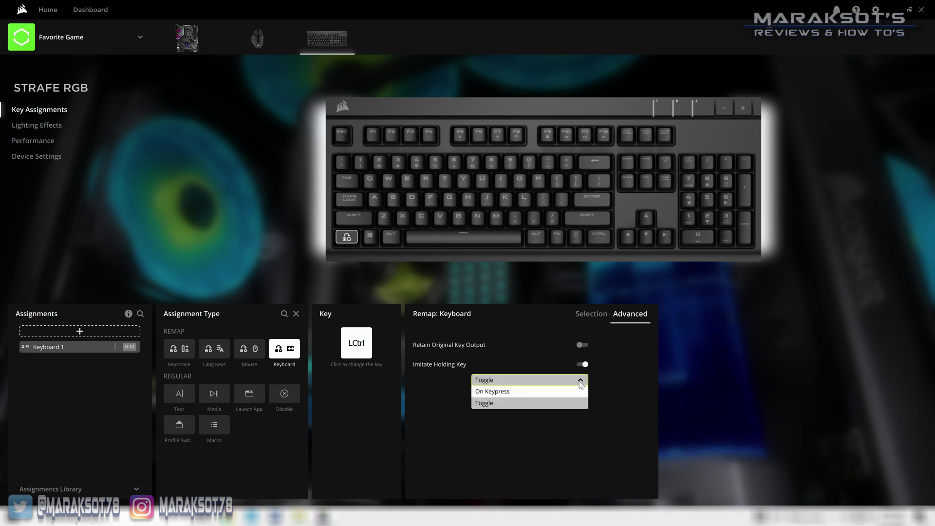
pyautogui.click(493, 393)
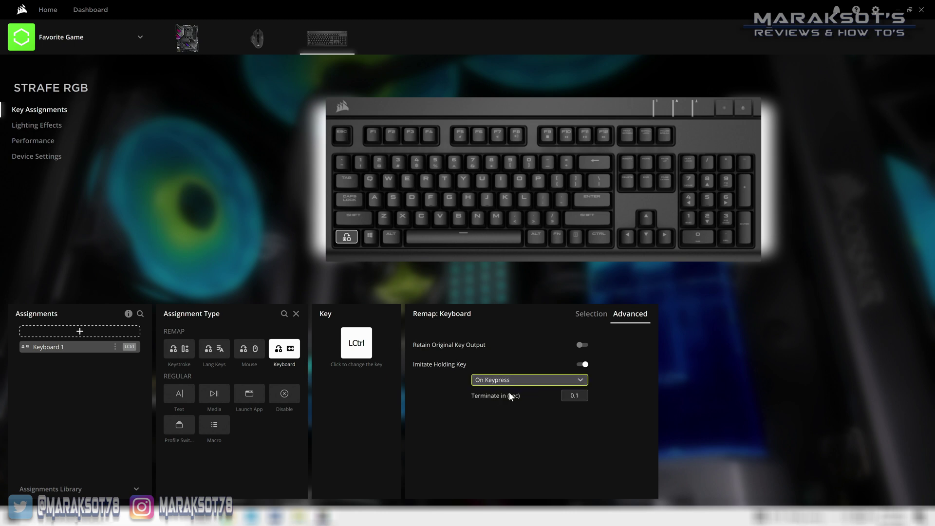
pyautogui.click(579, 395)
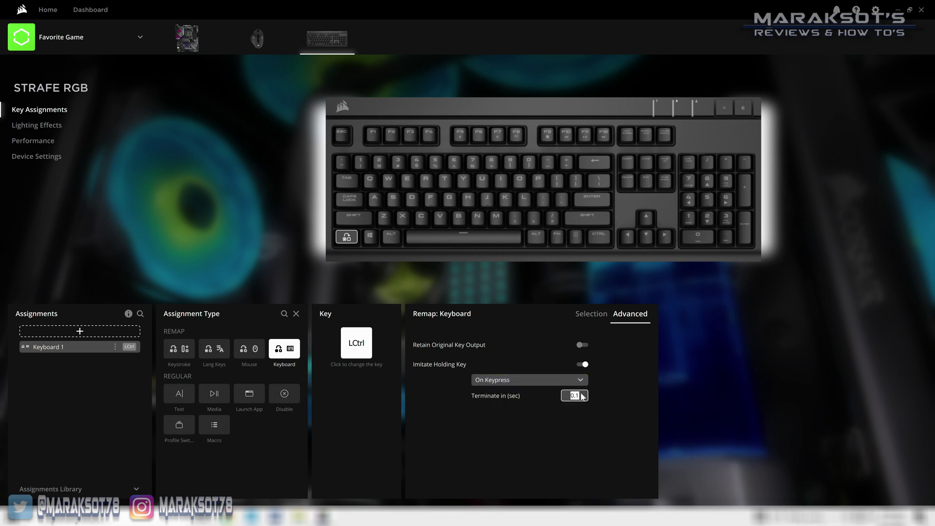
pyautogui.write('3.0')
pyautogui.click(591, 314)
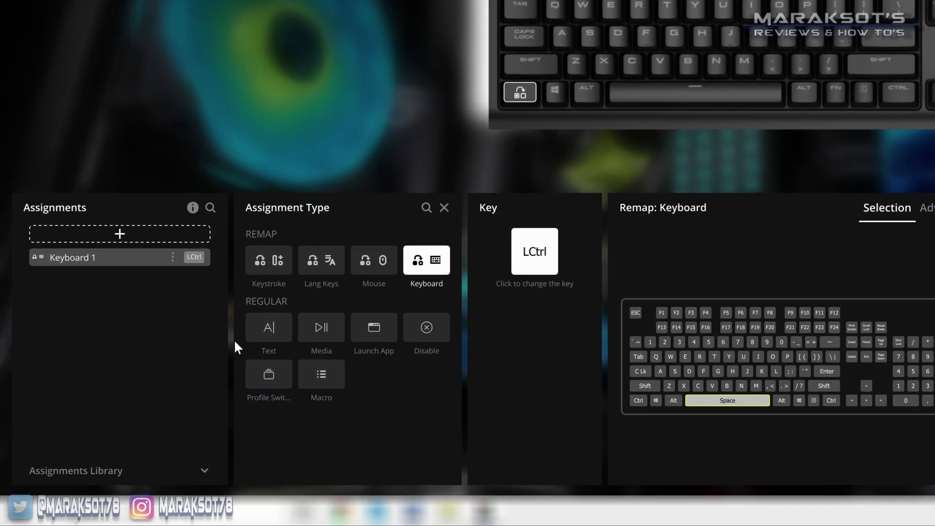
pyautogui.click(266, 324)
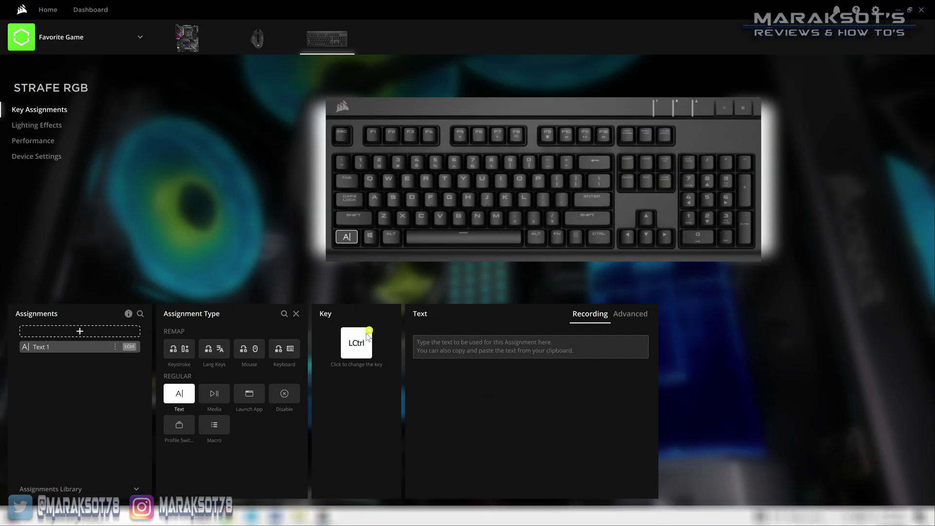
# Step: Bind the Q key to type 'insert custom message here'
pyautogui.click(552, 230)
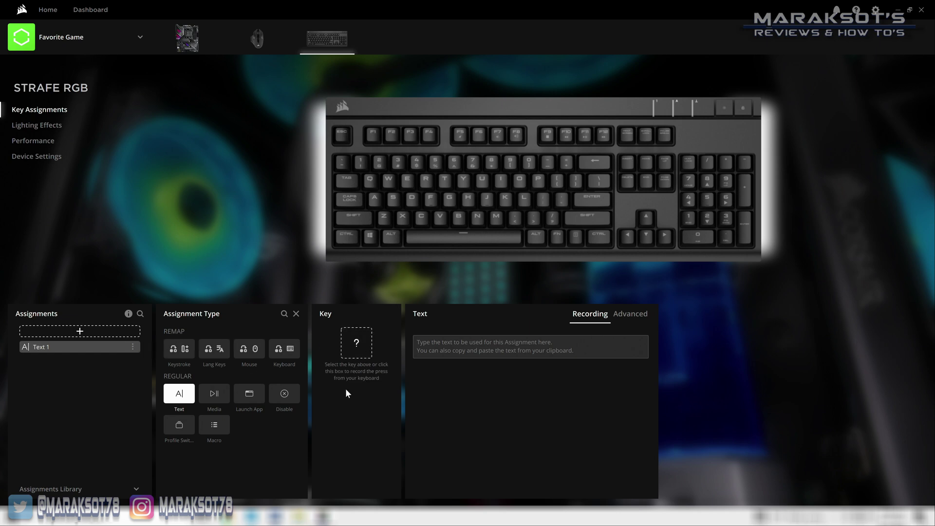
pyautogui.click(358, 342)
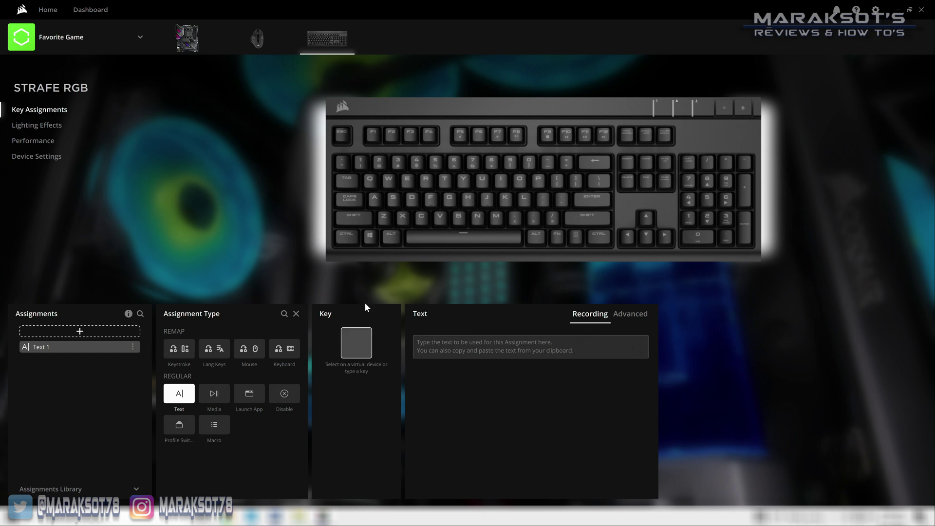
pyautogui.click(370, 181)
pyautogui.click(434, 346)
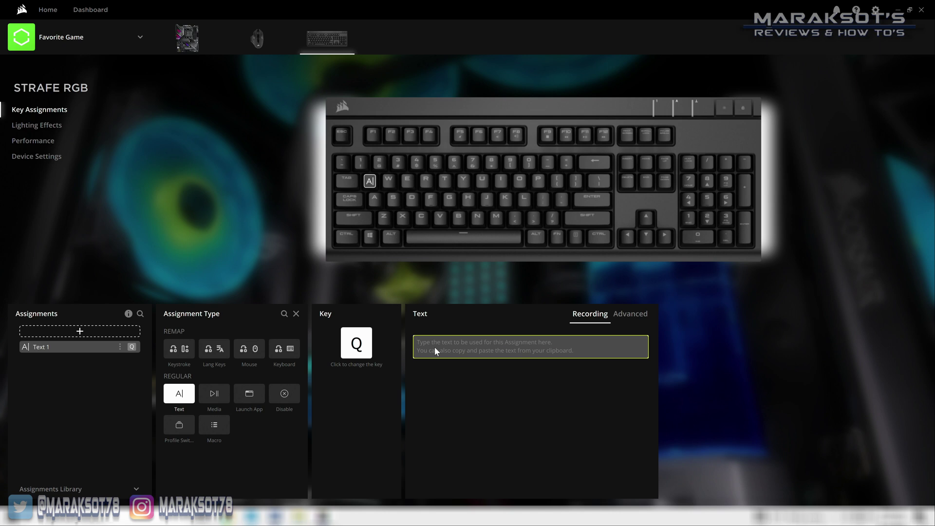
pyautogui.write('in')
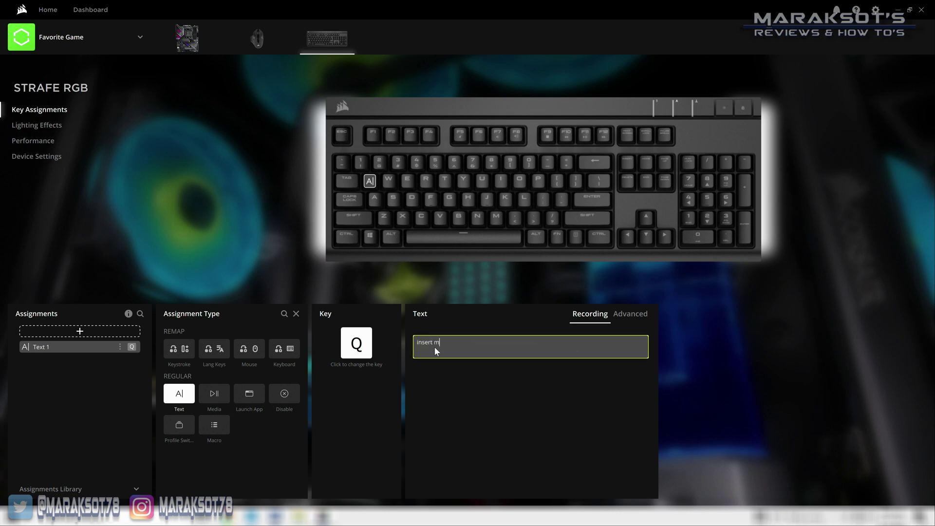
pyautogui.write('sert custom message here')
# Step: Set Delay Between Characters Inputs to 100 ms in the advanced text options
pyautogui.click(642, 318)
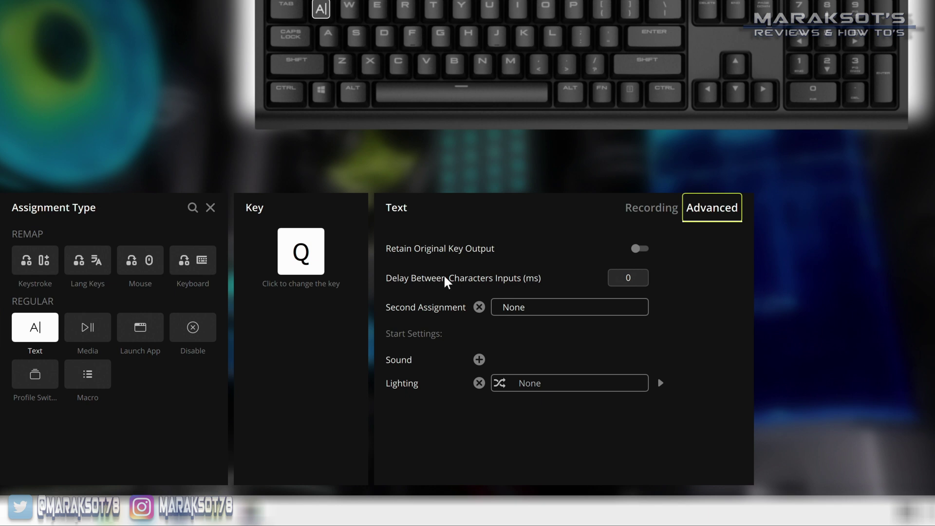
pyautogui.click(632, 279)
pyautogui.write('25')
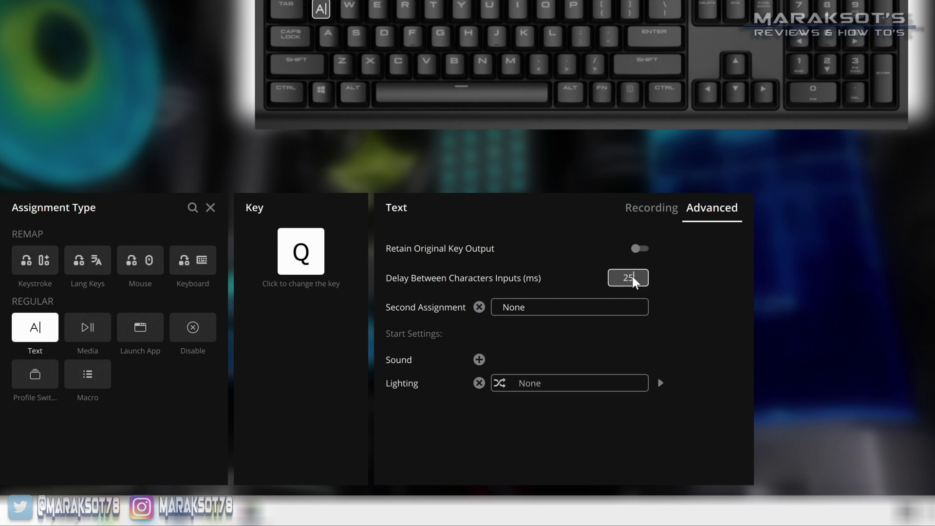
pyautogui.press('BackSpace')
pyautogui.press('BackSpace')
pyautogui.write('50')
pyautogui.press('BackSpace')
pyautogui.press('BackSpace')
pyautogui.write('100')
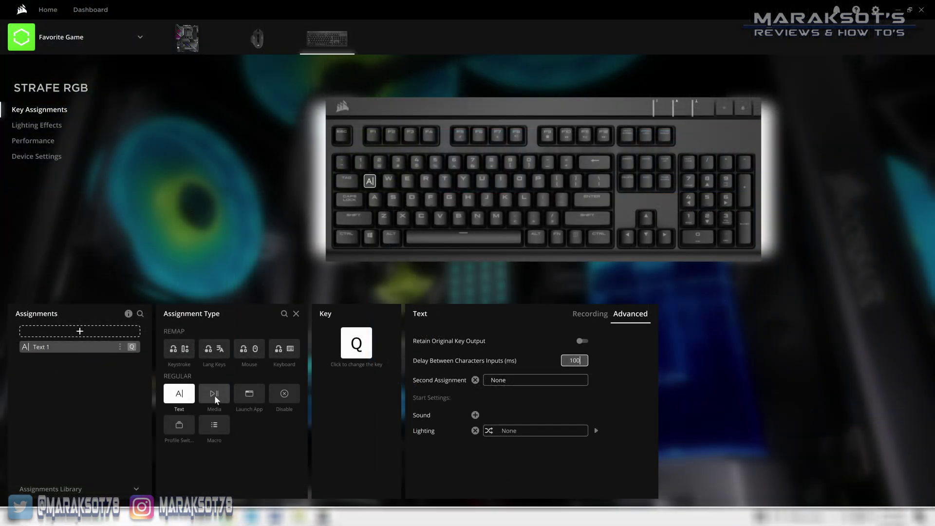
# Step: Assign Media Play/Pause to the Up arrow and Media Stop to the Down arrow
pyautogui.click(87, 328)
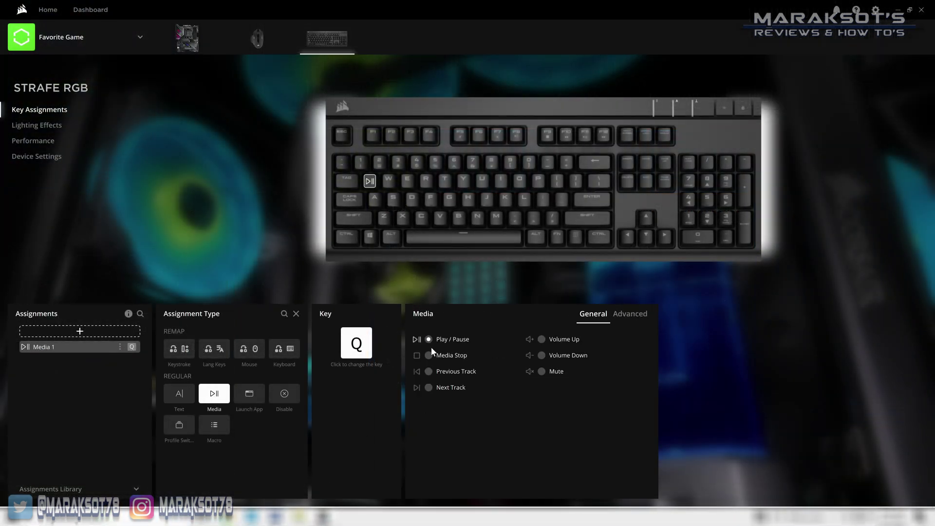
pyautogui.click(646, 218)
pyautogui.click(82, 336)
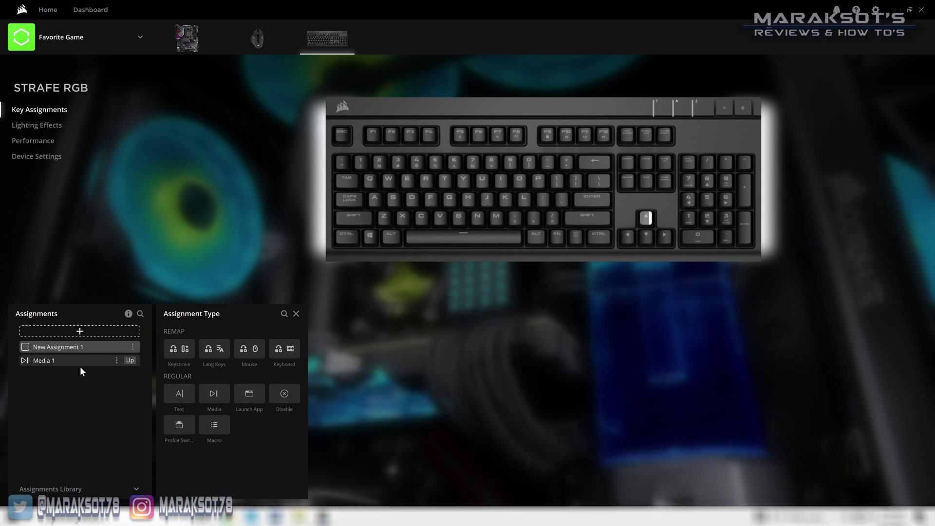
pyautogui.click(214, 393)
pyautogui.click(428, 355)
pyautogui.click(646, 236)
pyautogui.click(79, 331)
# Step: Assign Previous Track to the Left arrow and Next Track to the Right arrow
pyautogui.click(214, 394)
pyautogui.click(428, 371)
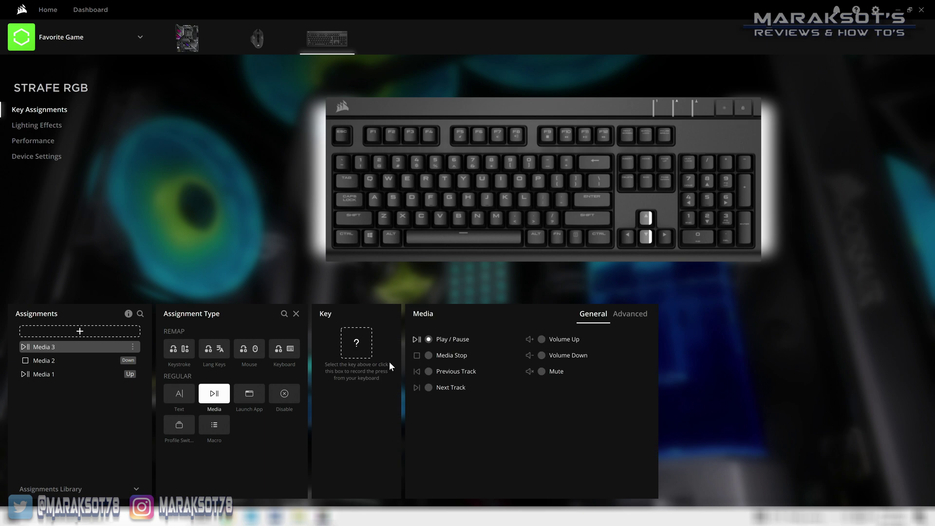
pyautogui.click(80, 331)
pyautogui.click(72, 361)
pyautogui.click(628, 237)
pyautogui.click(663, 238)
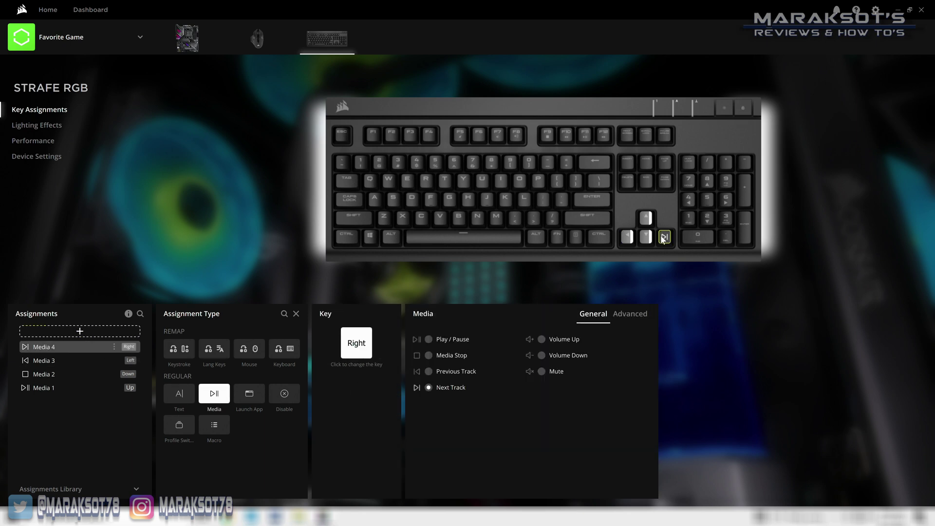
# Step: Assign Volume Up to keypad 4, Volume Down to keypad 1, and Mute to keypad 0
pyautogui.click(80, 331)
pyautogui.click(215, 394)
pyautogui.click(542, 339)
pyautogui.click(80, 331)
pyautogui.click(214, 393)
pyautogui.click(541, 355)
pyautogui.click(688, 218)
pyautogui.click(79, 331)
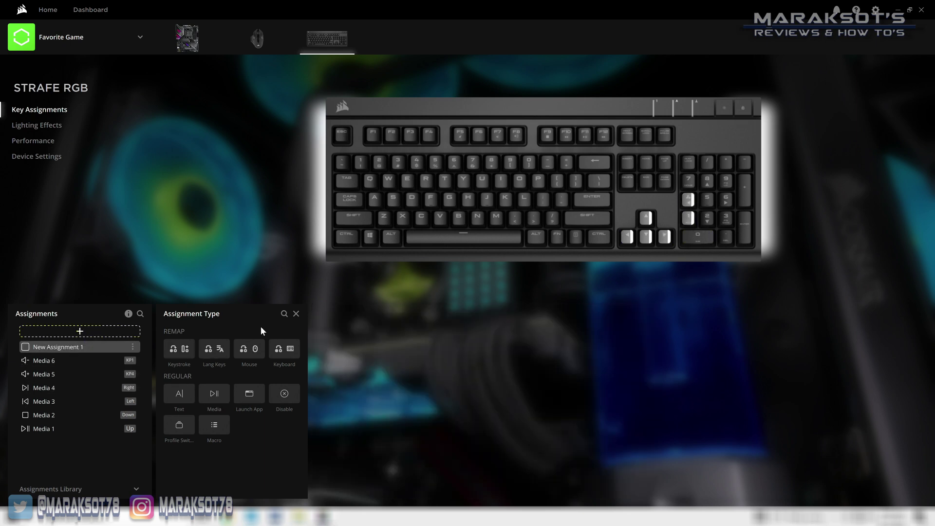
pyautogui.click(215, 393)
pyautogui.click(541, 371)
pyautogui.click(697, 236)
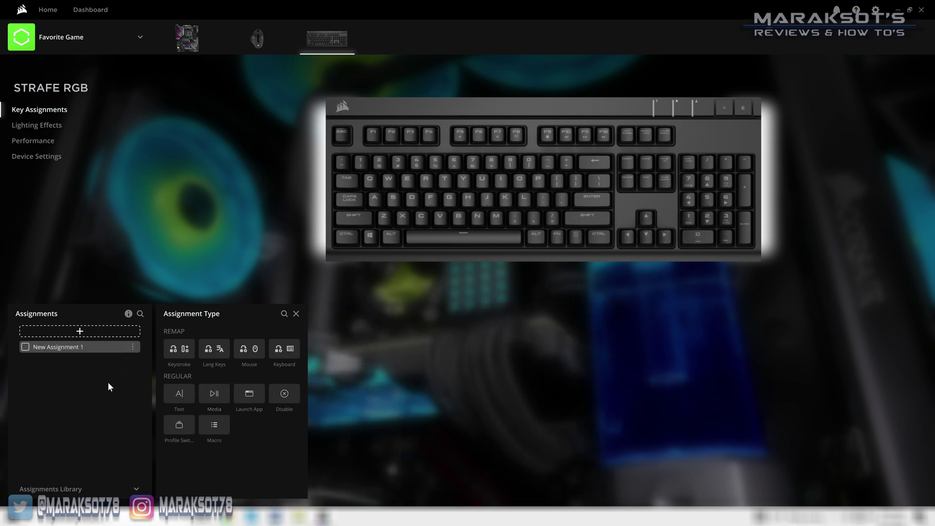
# Step: Make a Launch App assignment that opens Calculator on the F1 key
pyautogui.click(246, 394)
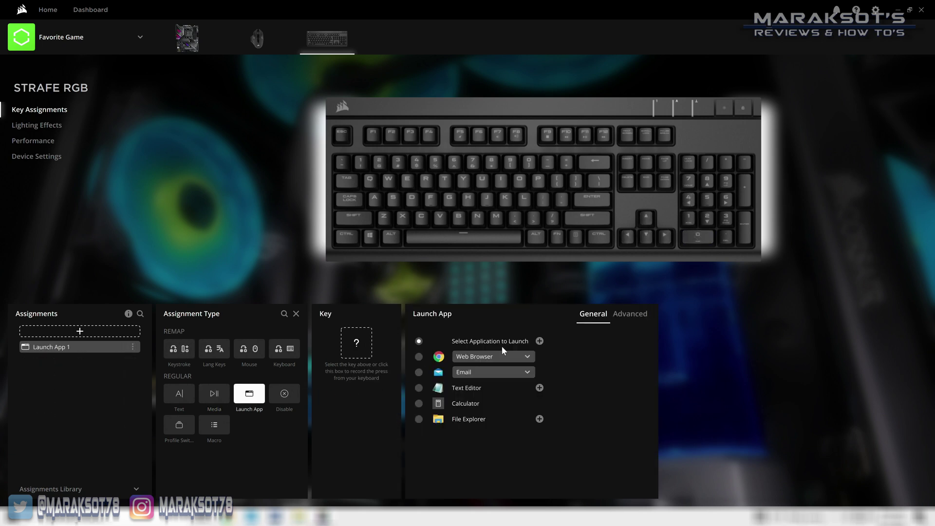
pyautogui.click(539, 341)
pyautogui.moveTo(143, 12); pyautogui.dragTo(187, 76)
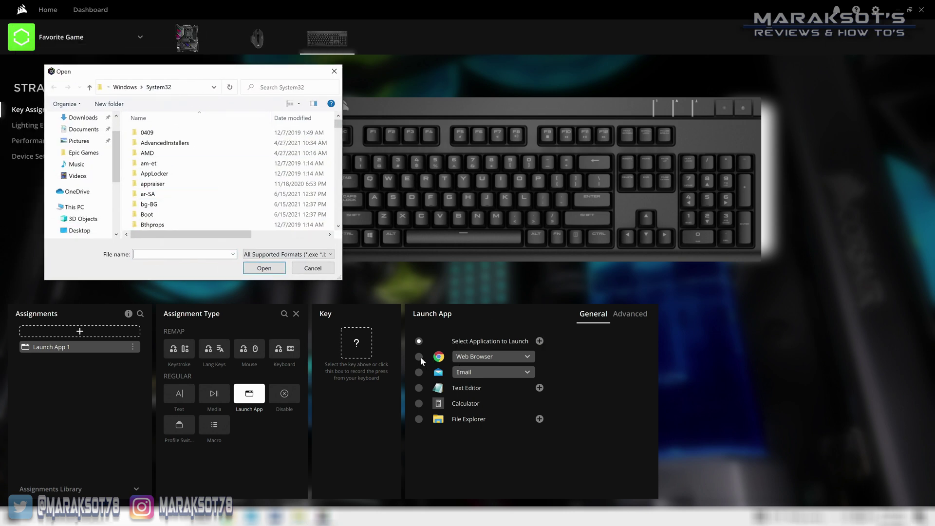
pyautogui.click(333, 71)
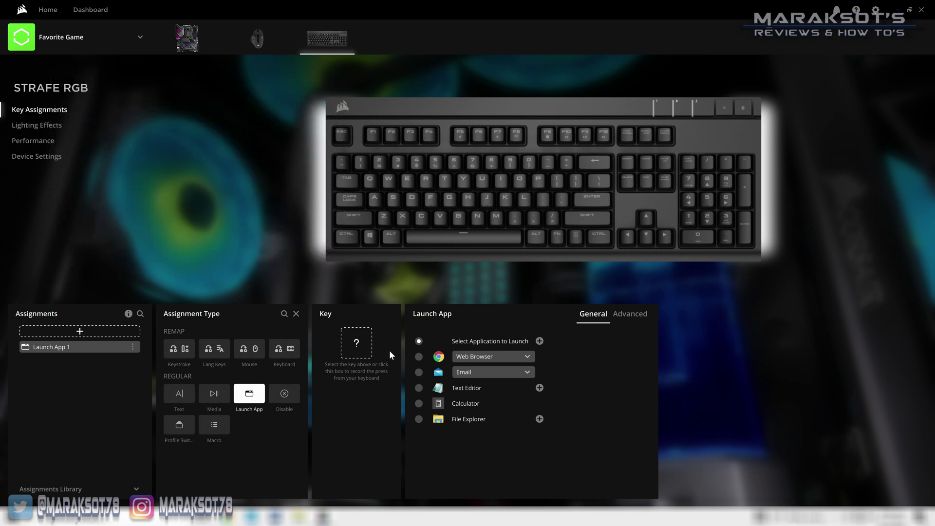
pyautogui.click(419, 356)
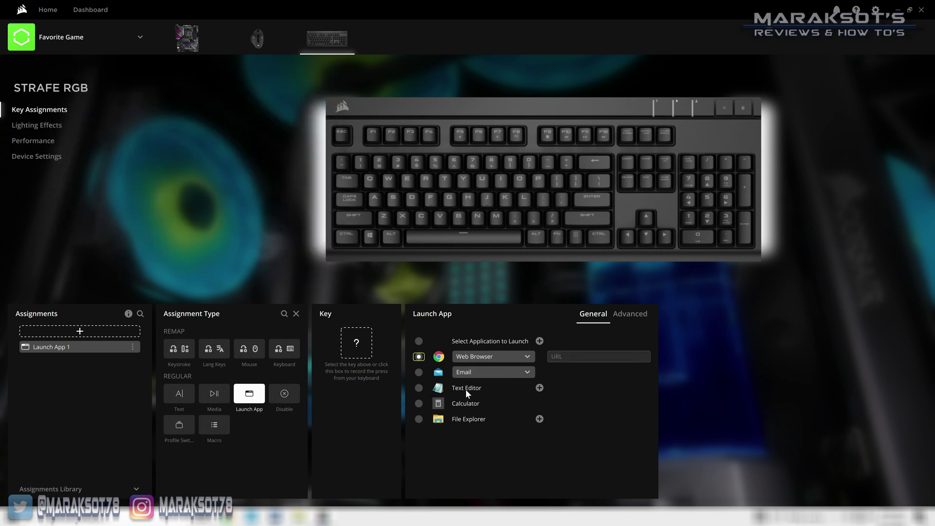
pyautogui.click(419, 404)
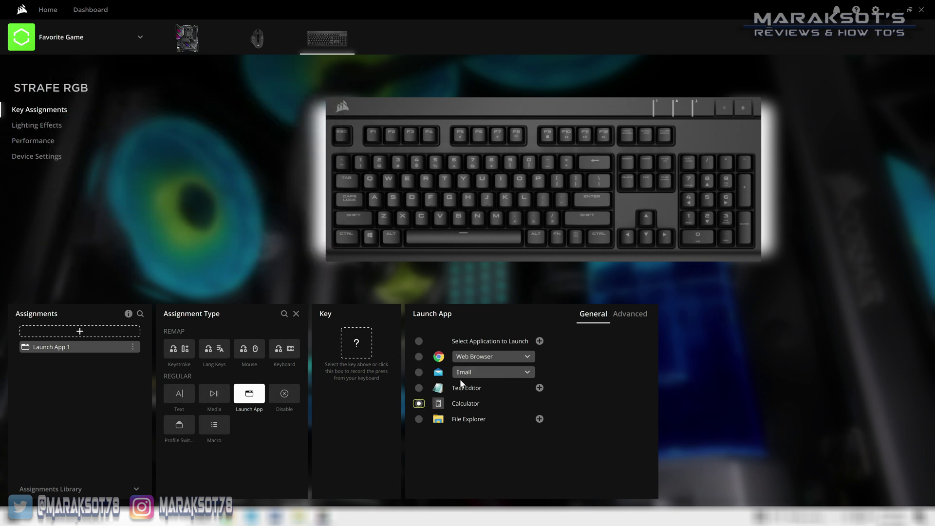
pyautogui.click(379, 136)
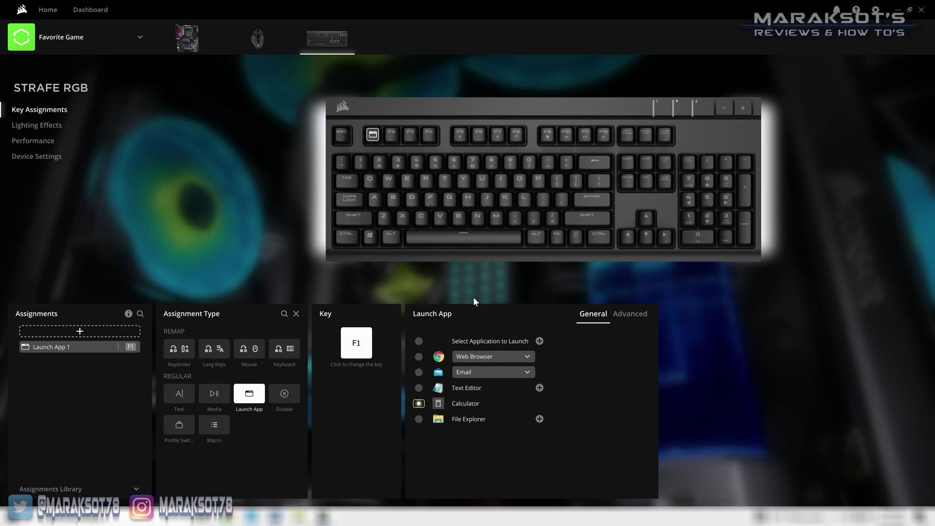
# Step: Press F1 to confirm Calculator opens, then close Calculator with Alt+F4
pyautogui.press('F1')
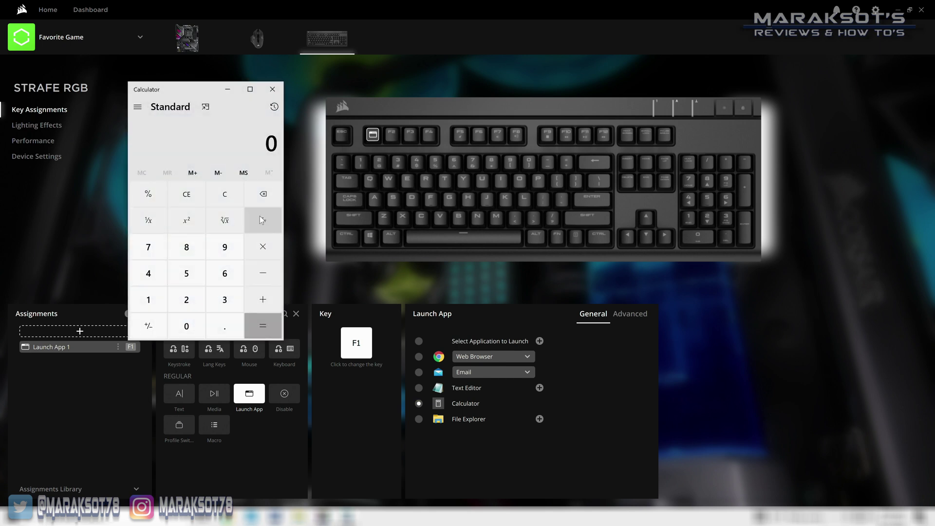
pyautogui.hotkey('alt', 'F4')
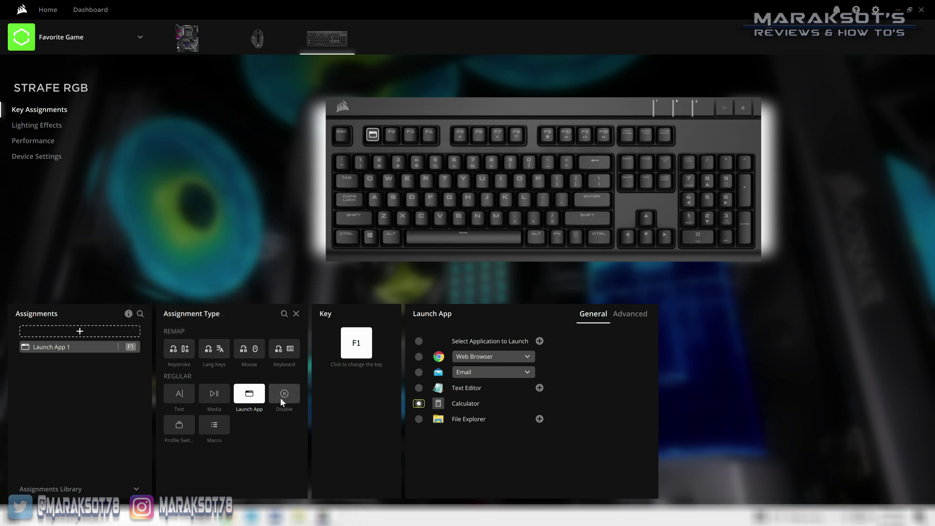
pyautogui.click(281, 397)
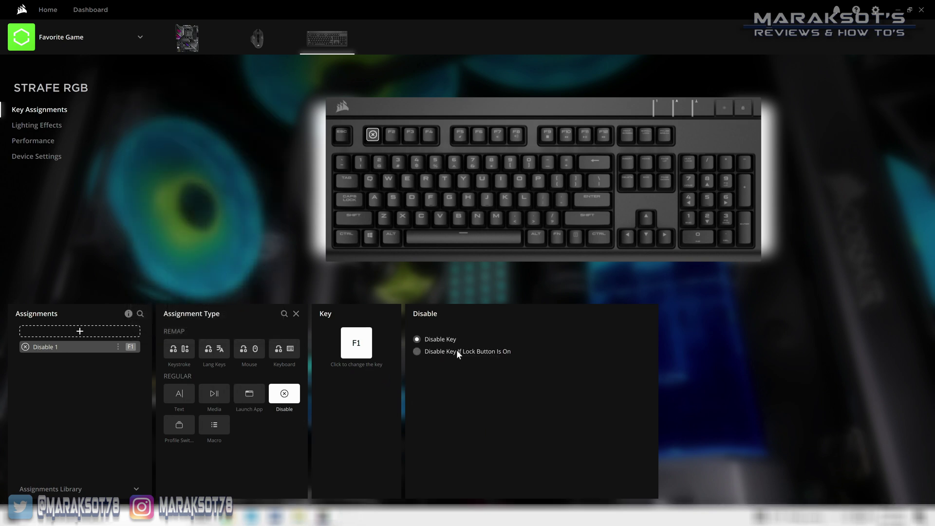
# Step: Swap F1 for a spacebar Disable Key If Lock Button Is On assignment, then clear the key
pyautogui.click(370, 332)
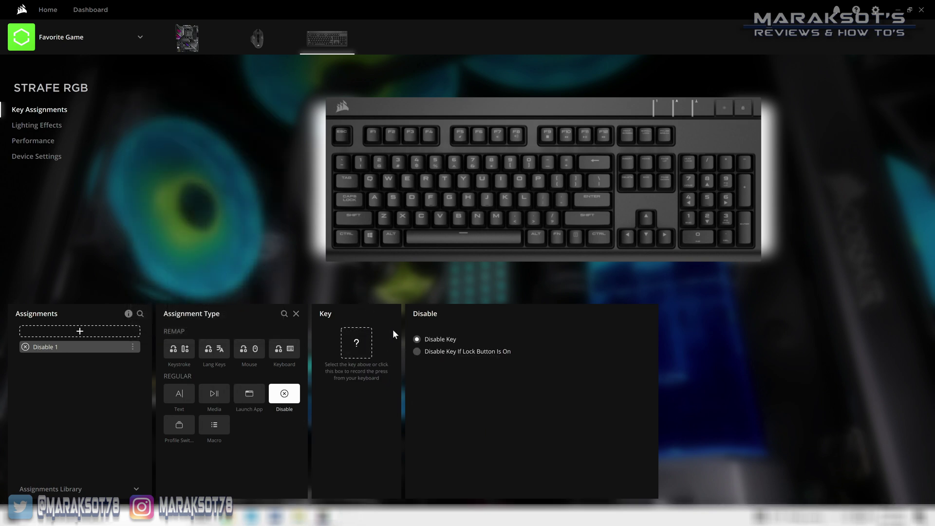
pyautogui.click(458, 236)
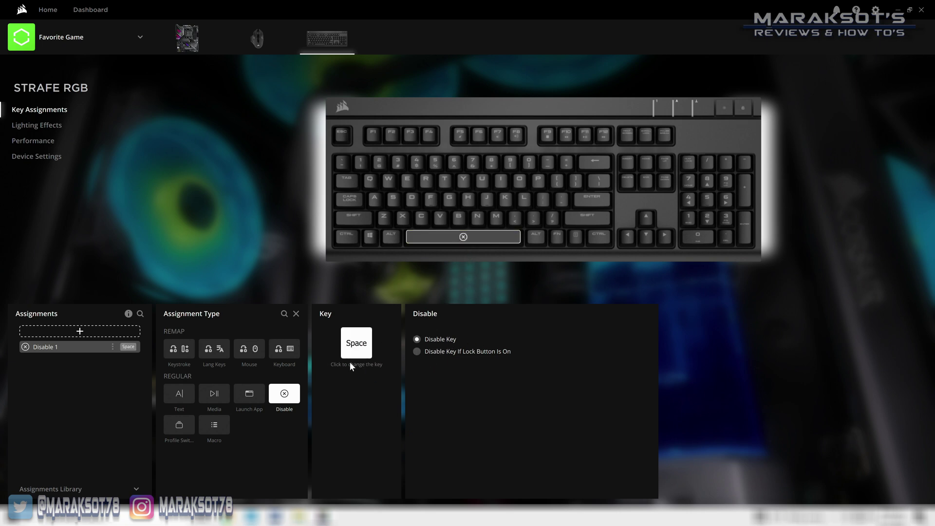
pyautogui.click(417, 351)
pyautogui.click(369, 330)
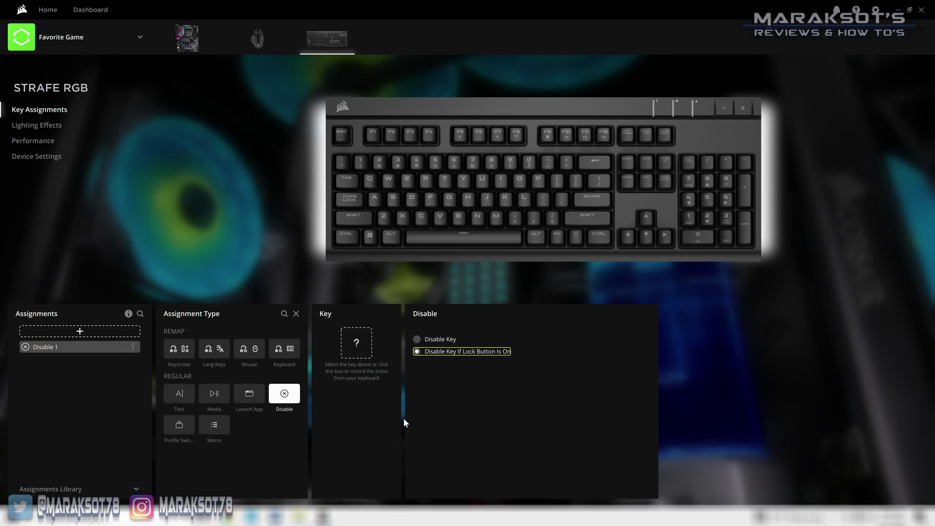
pyautogui.click(181, 425)
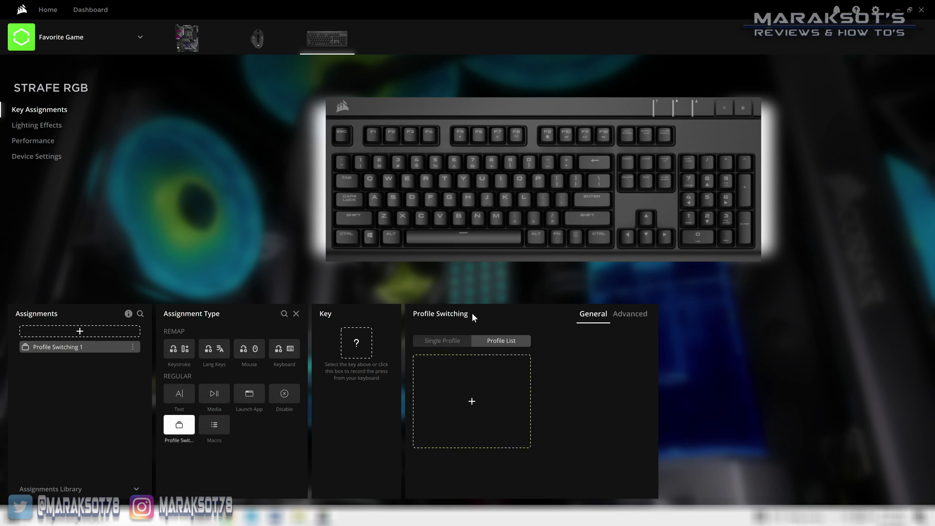
# Step: Bind profile switching to the ` key, targeting Red with White Type Lighting
pyautogui.click(343, 163)
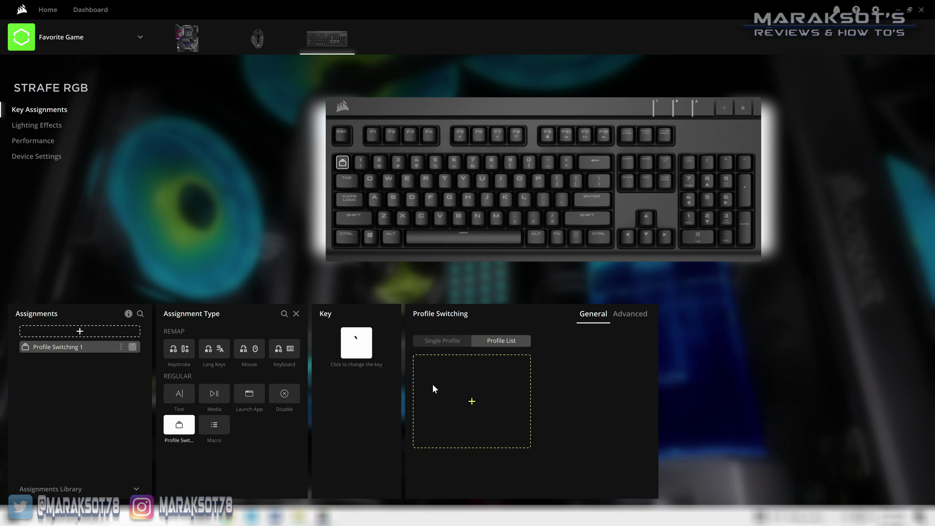
pyautogui.click(437, 340)
pyautogui.click(479, 363)
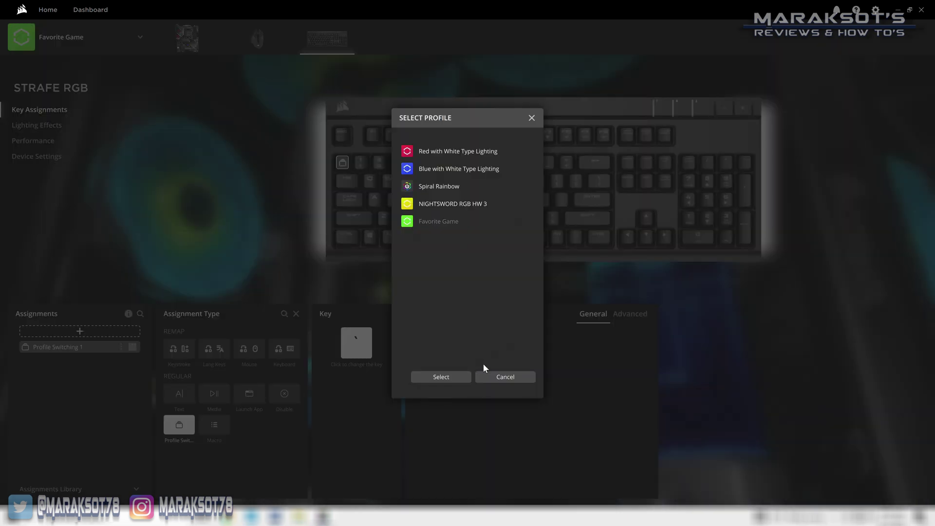
pyautogui.click(437, 151)
pyautogui.click(454, 376)
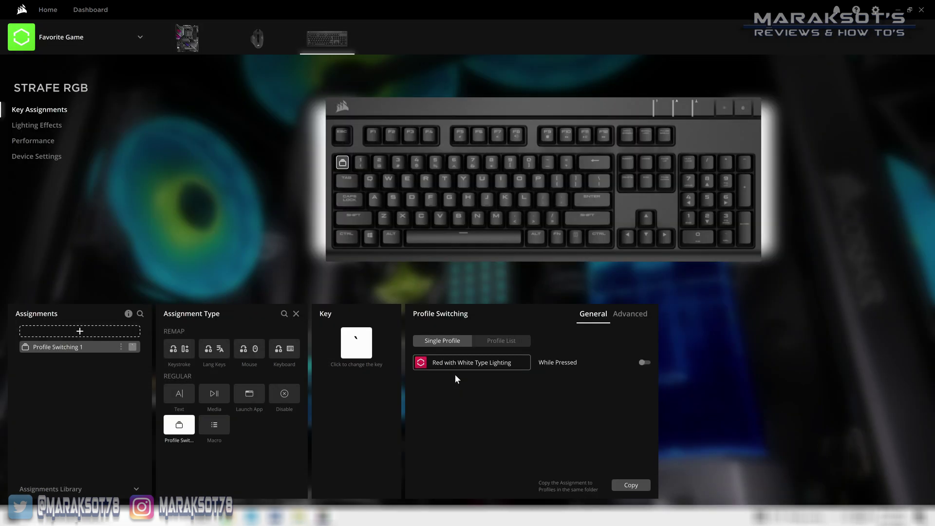
# Step: Use Profile List rotation with Red, Blue with White Type Lighting, Spiral Rainbow and Favorite Game
pyautogui.click(498, 341)
pyautogui.click(453, 380)
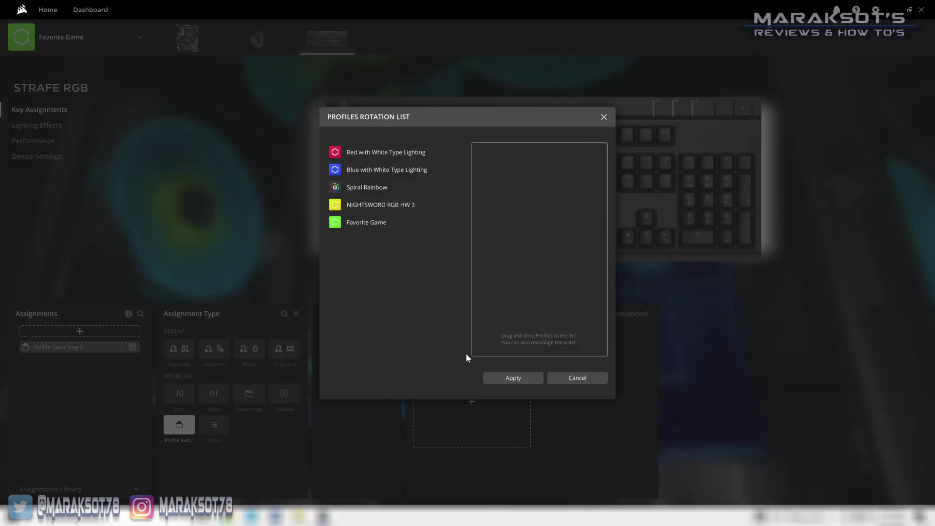
pyautogui.moveTo(383, 155); pyautogui.dragTo(516, 180)
pyautogui.moveTo(407, 170); pyautogui.dragTo(487, 195)
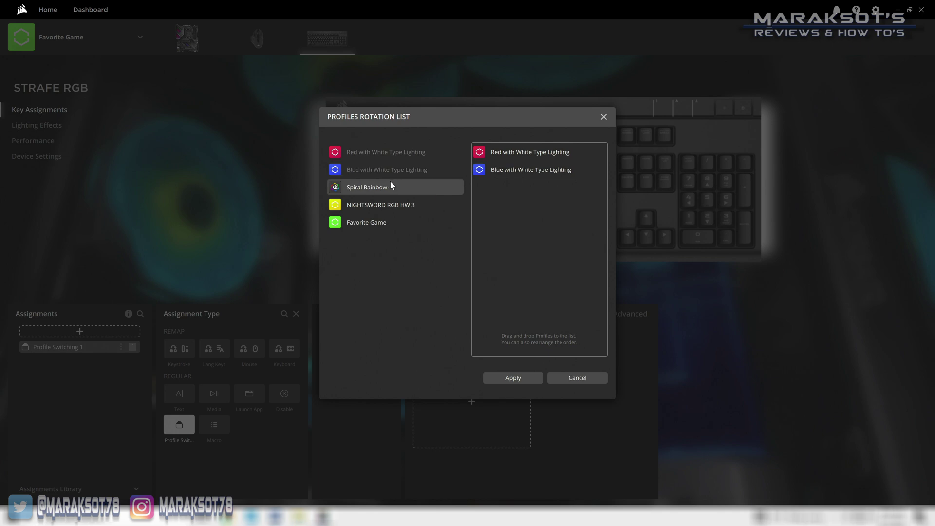
pyautogui.moveTo(391, 185); pyautogui.dragTo(528, 214)
pyautogui.moveTo(372, 220); pyautogui.dragTo(525, 252)
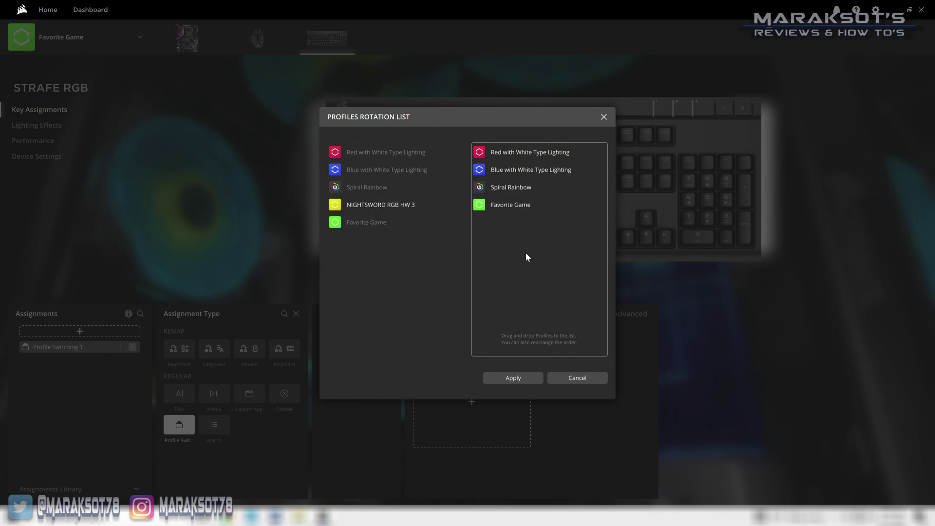
pyautogui.click(513, 378)
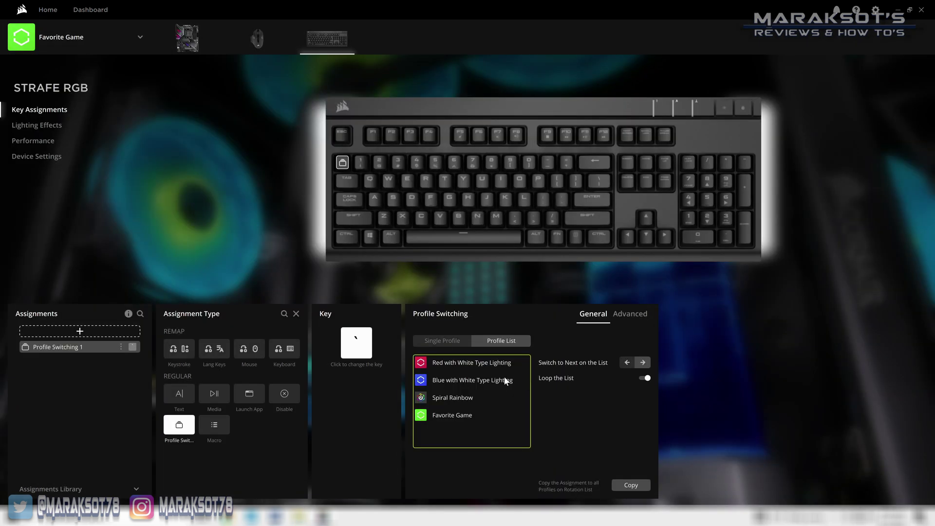
# Step: Copy the assignment to the rotation profiles, then clear the ` key
pyautogui.click(627, 486)
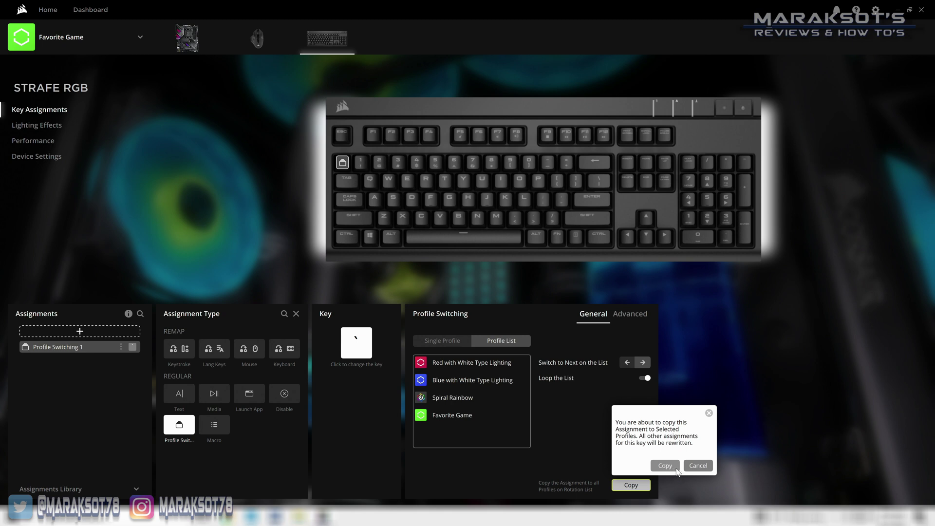
pyautogui.click(708, 414)
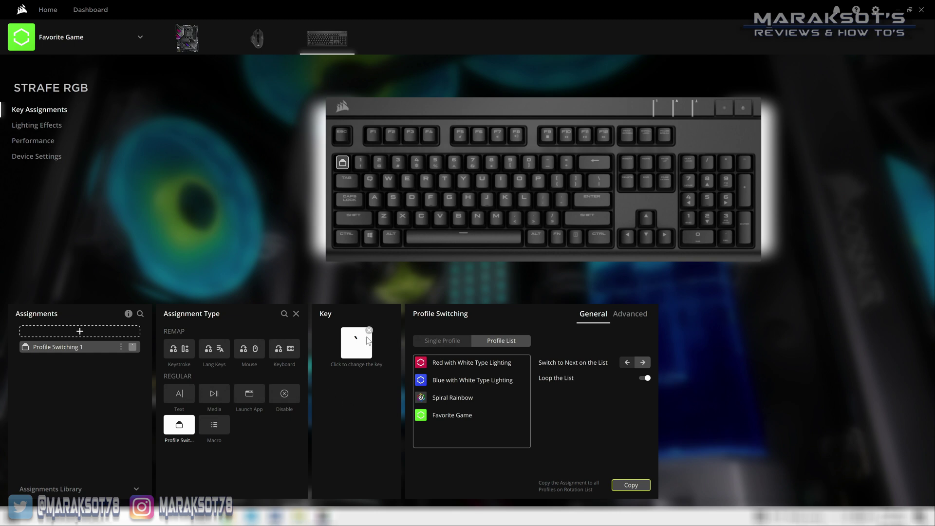
pyautogui.click(369, 331)
# Step: Switch the assignment type to Macro, creating Macro 1, and activate its Key box
pyautogui.click(216, 425)
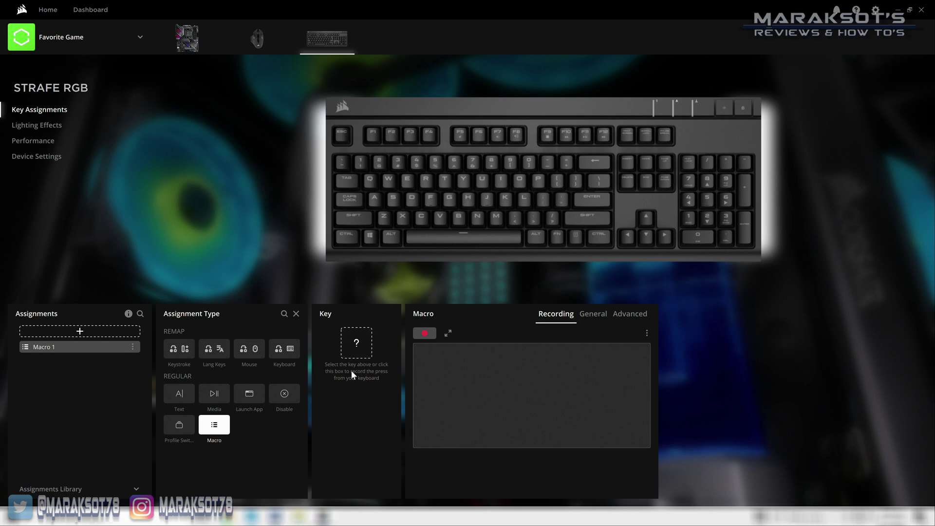
pyautogui.click(354, 343)
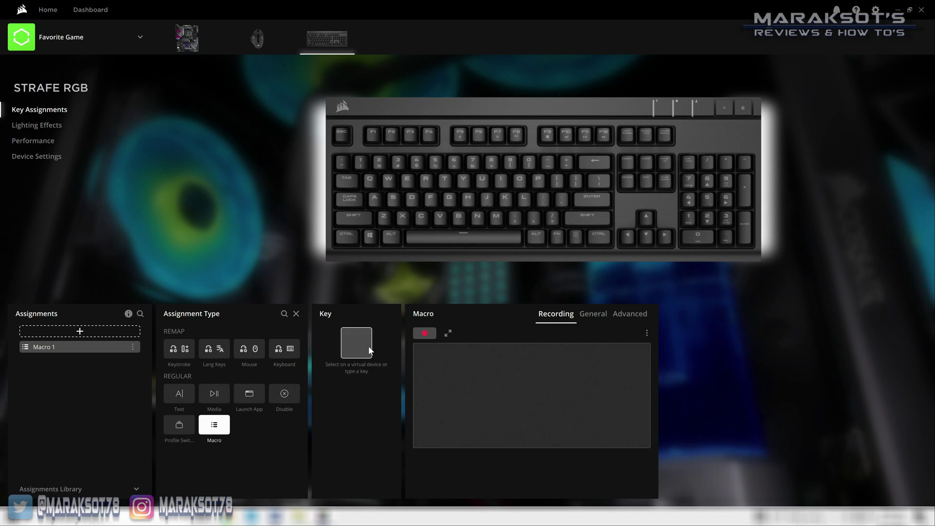
# Step: Bind Macro 1 to E and record Keyboard Events and Mouse Clicks, with Delays off
pyautogui.click(408, 180)
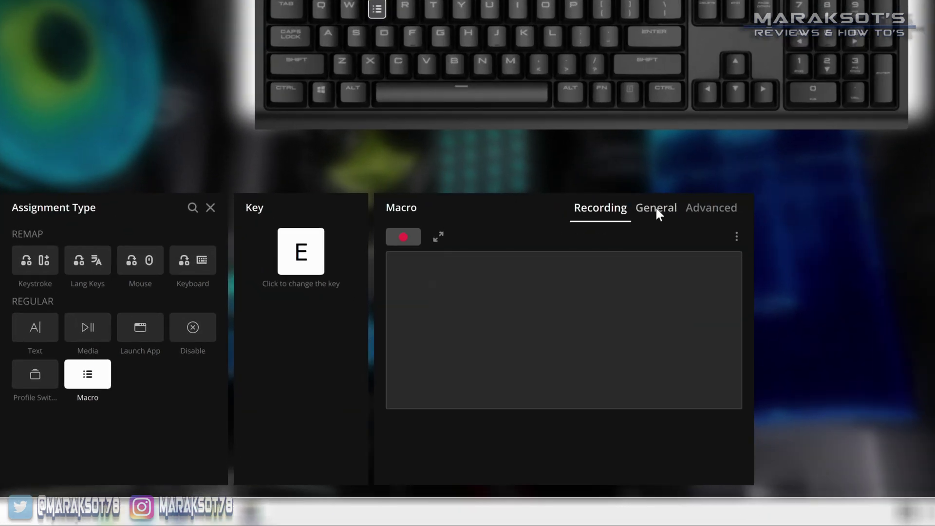
pyautogui.click(659, 210)
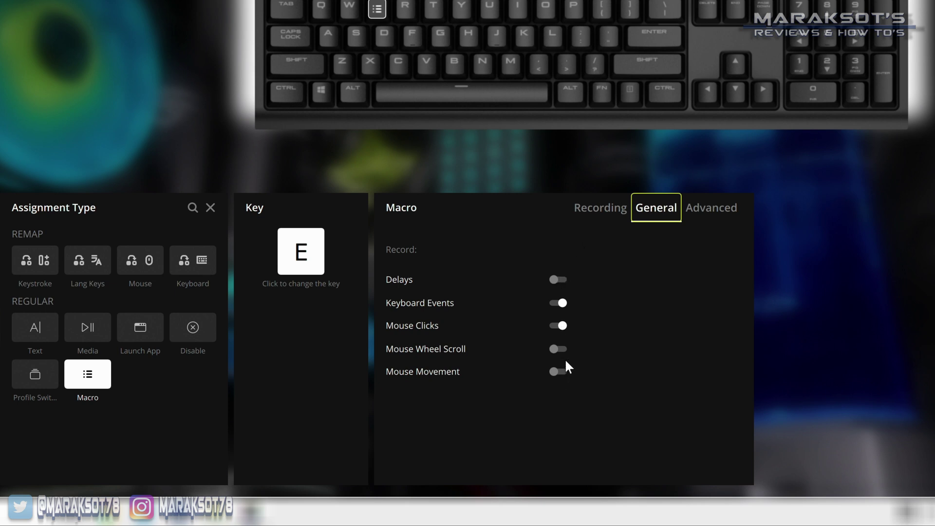
pyautogui.click(558, 280)
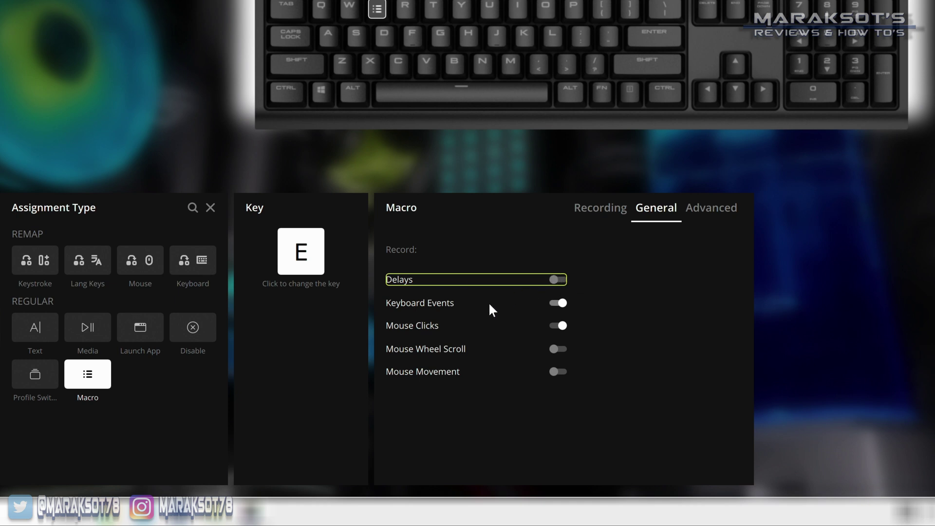
pyautogui.click(560, 303)
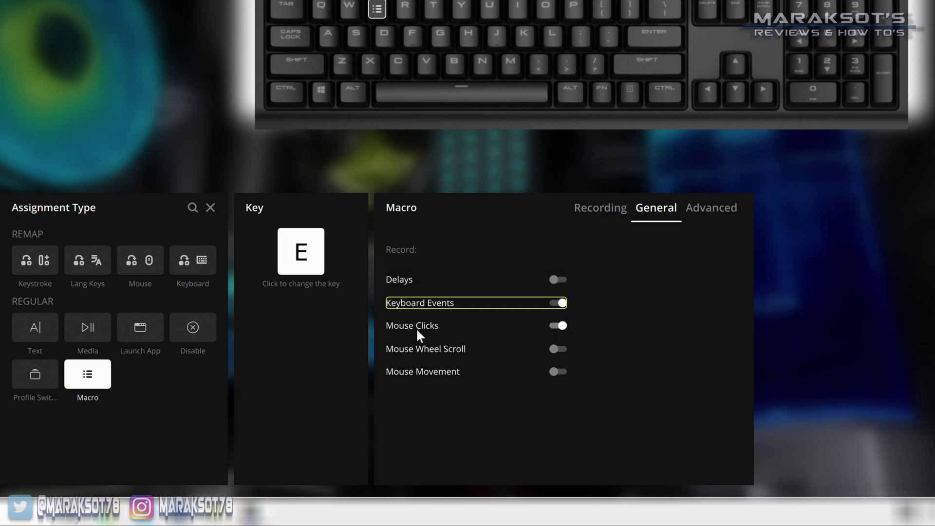
pyautogui.click(560, 326)
pyautogui.click(558, 326)
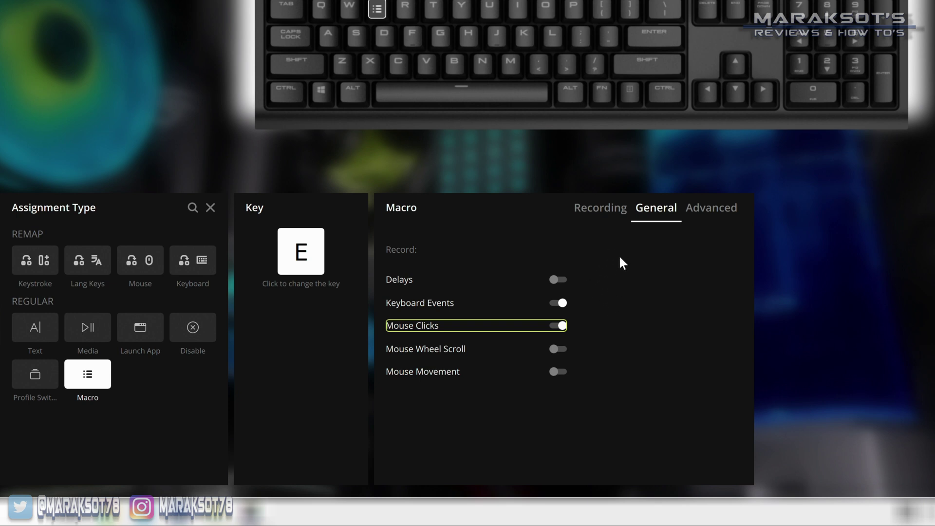
pyautogui.hotkey('shift', 'Tab')
pyautogui.hotkey('shift', 'Tab')
pyautogui.hotkey('shift', 'Tab')
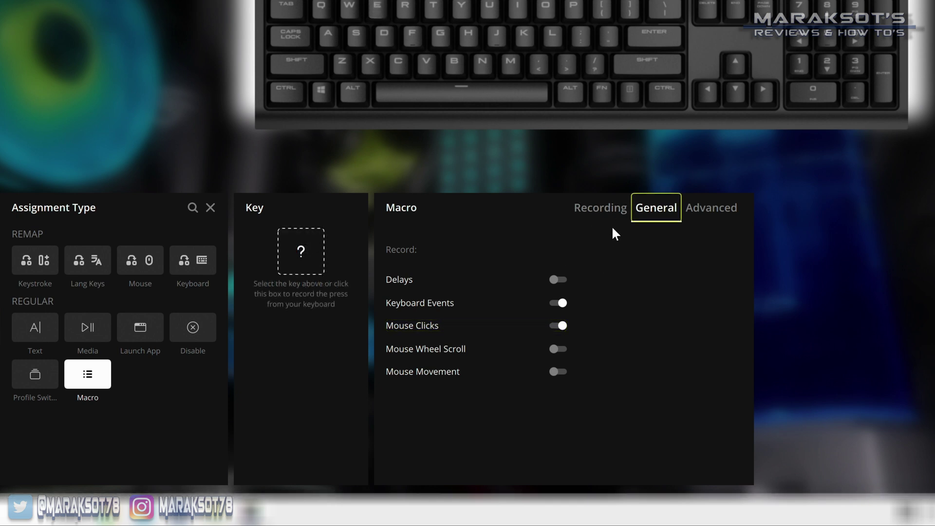
# Step: Record an E press, an F press and a mouse click into Macro 1
pyautogui.click(599, 214)
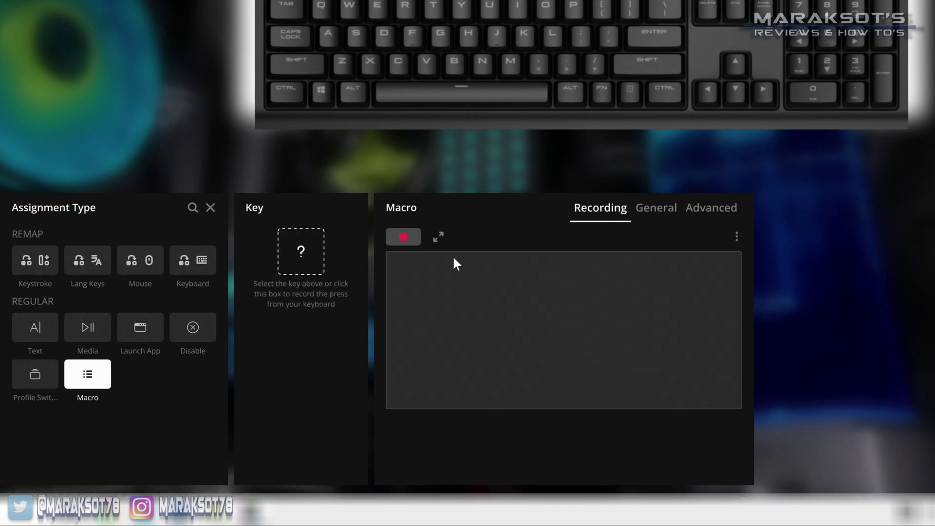
pyautogui.click(402, 237)
pyautogui.press('e')
pyautogui.press('f')
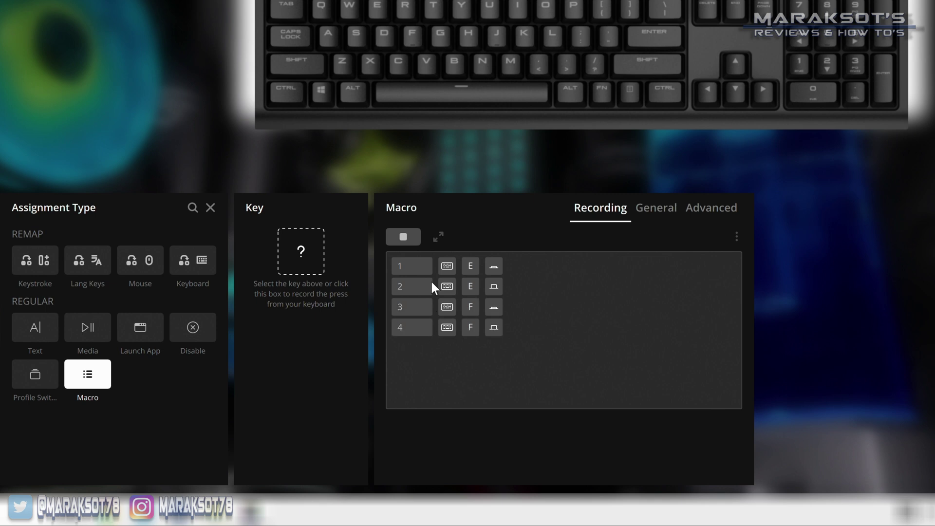
pyautogui.click(463, 350)
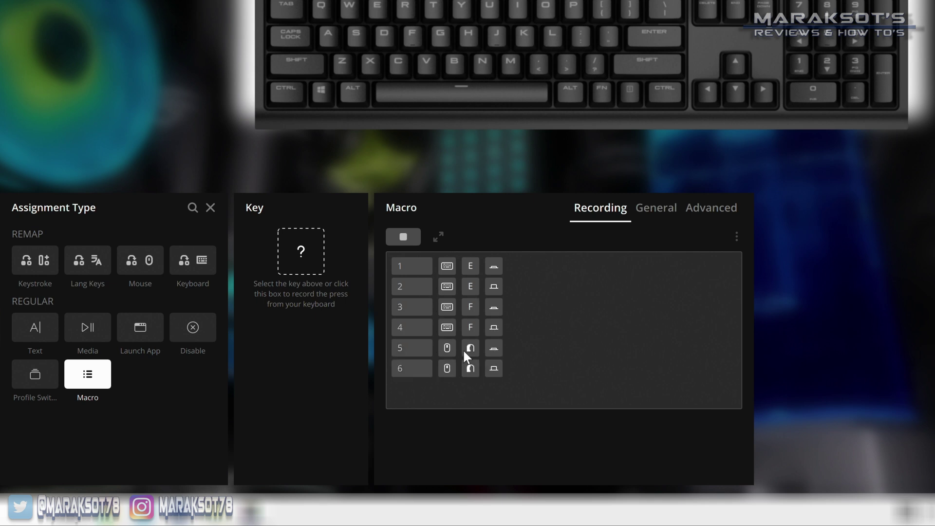
pyautogui.click(403, 237)
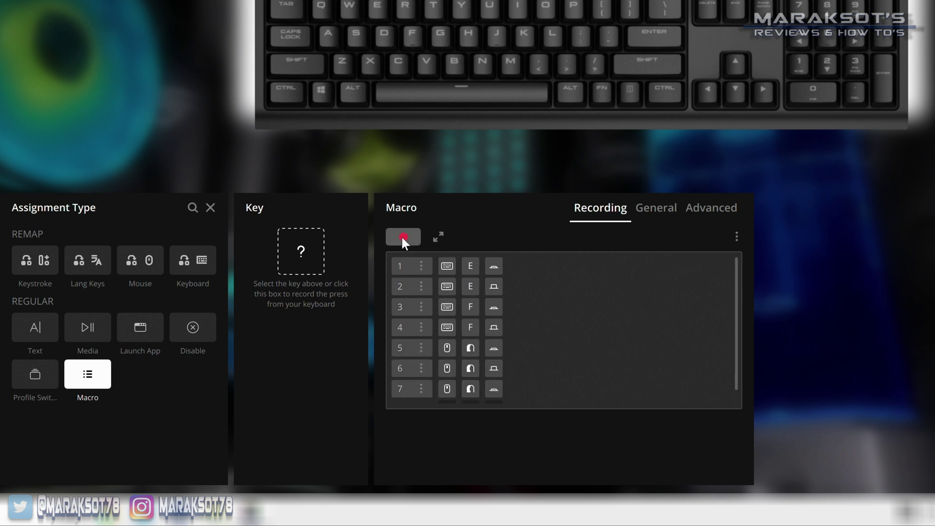
pyautogui.scroll(-1, 458, 399)
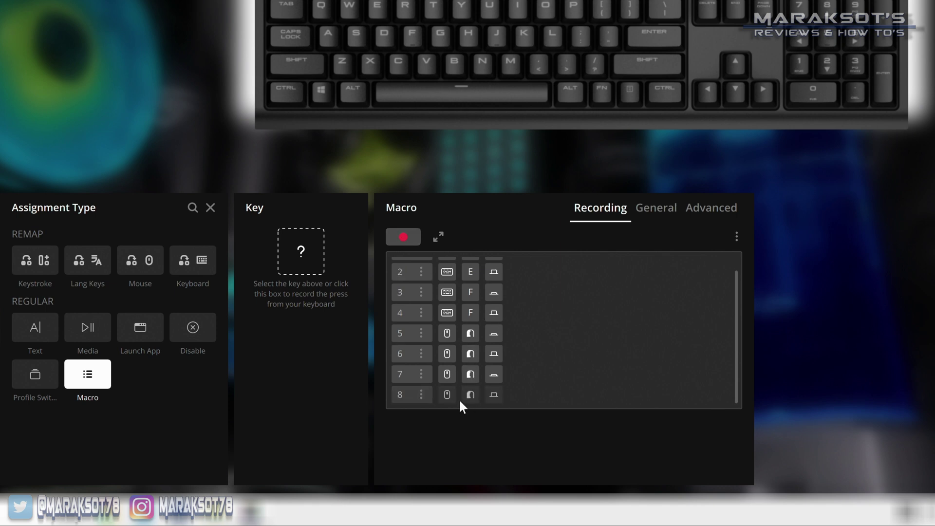
pyautogui.scroll(1, 458, 398)
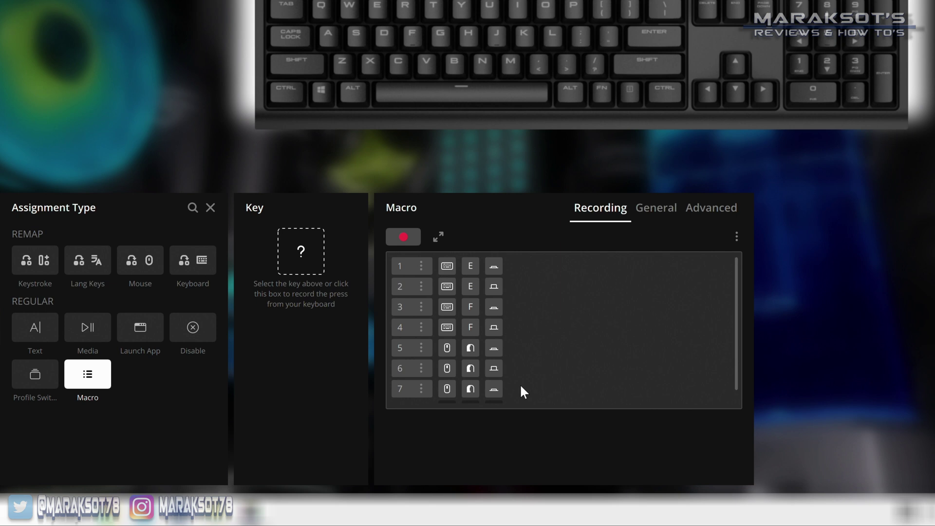
# Step: Assign the recorded macro to the E key
pyautogui.click(307, 249)
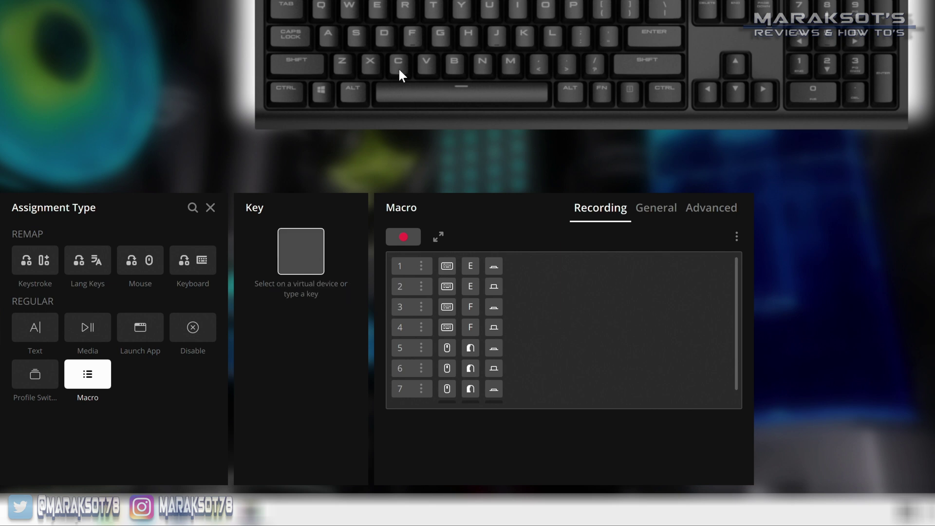
pyautogui.click(376, 9)
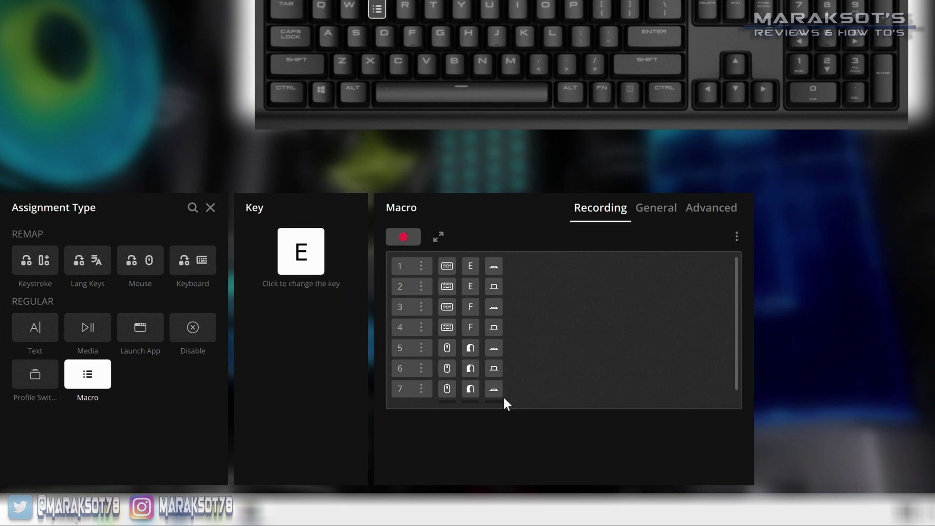
pyautogui.scroll(-1, 504, 395)
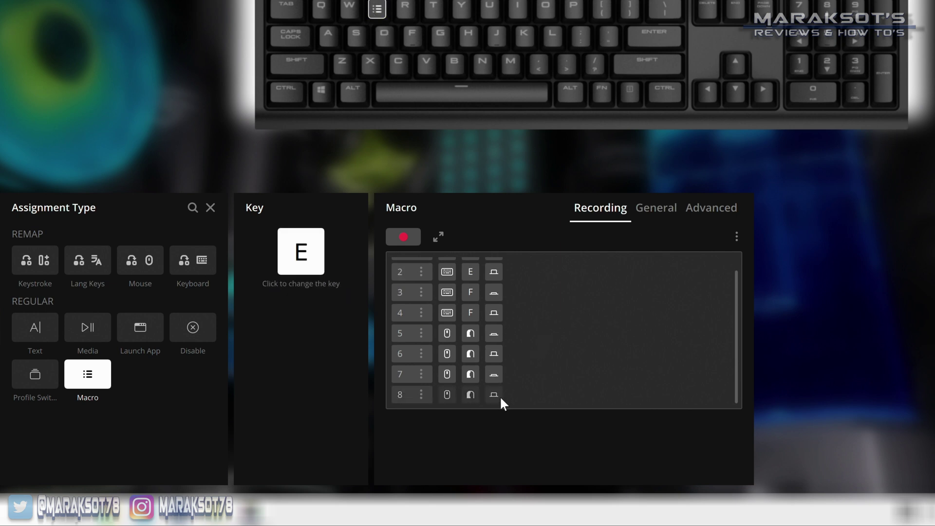
# Step: Delete macro events 8 and 7, leaving E/F presses and one mouse click
pyautogui.click(421, 392)
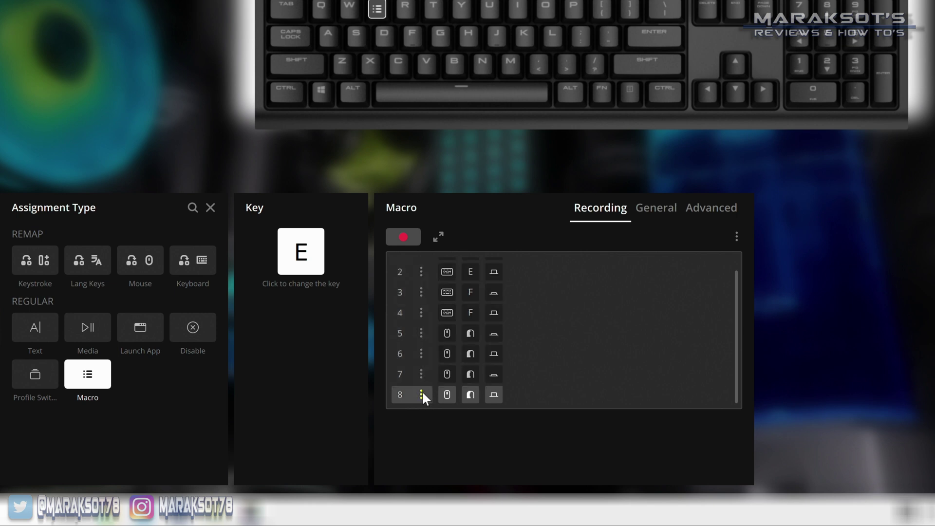
pyautogui.click(422, 394)
pyautogui.moveTo(467, 396)
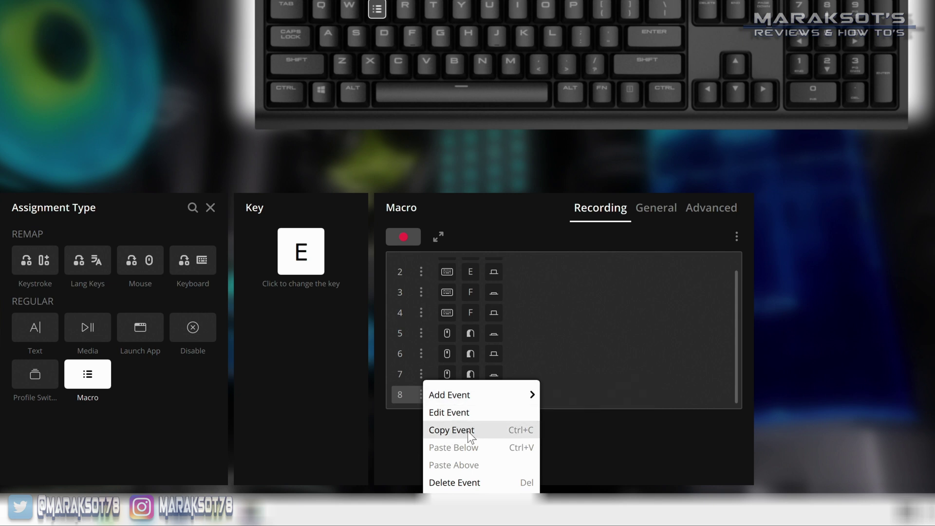
pyautogui.click(469, 481)
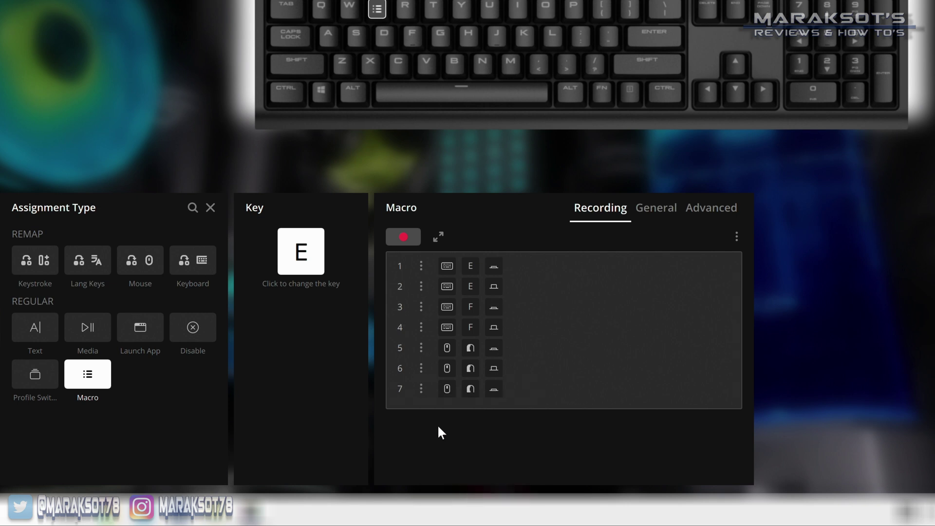
pyautogui.click(421, 388)
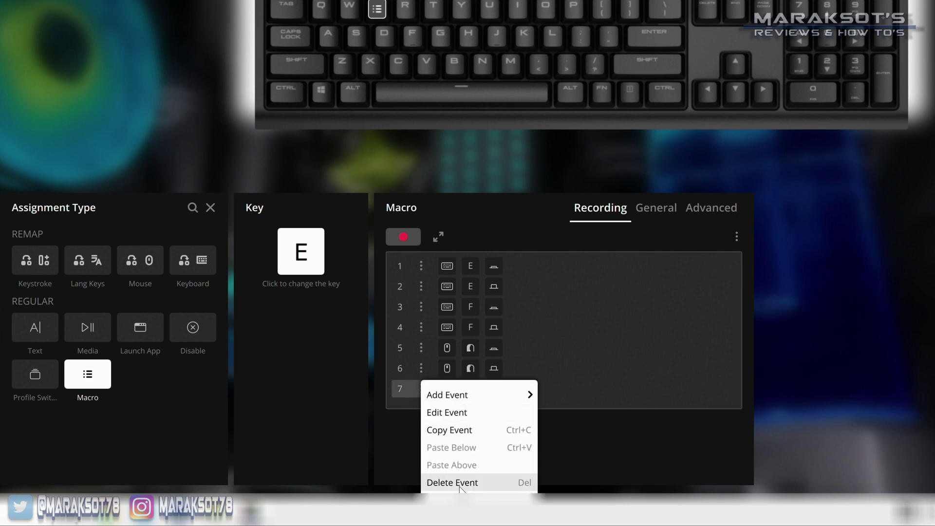
pyautogui.click(459, 480)
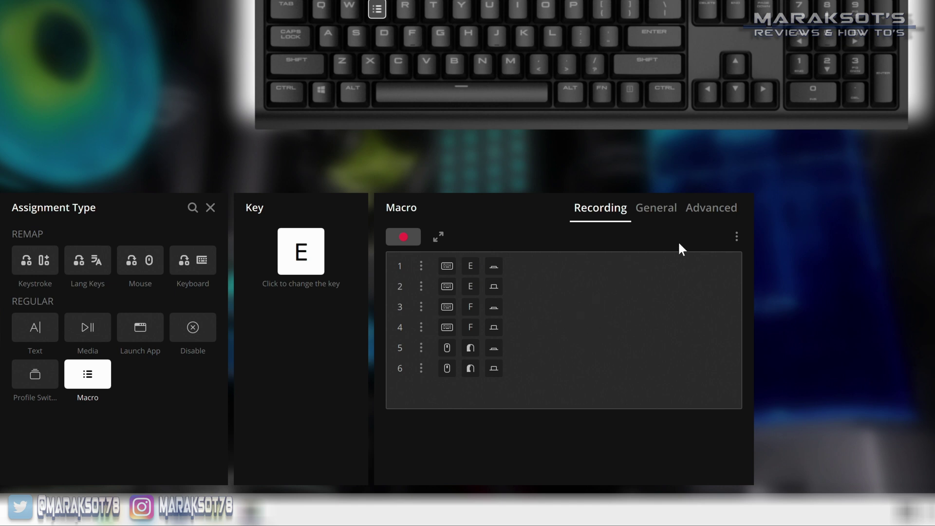
pyautogui.click(737, 237)
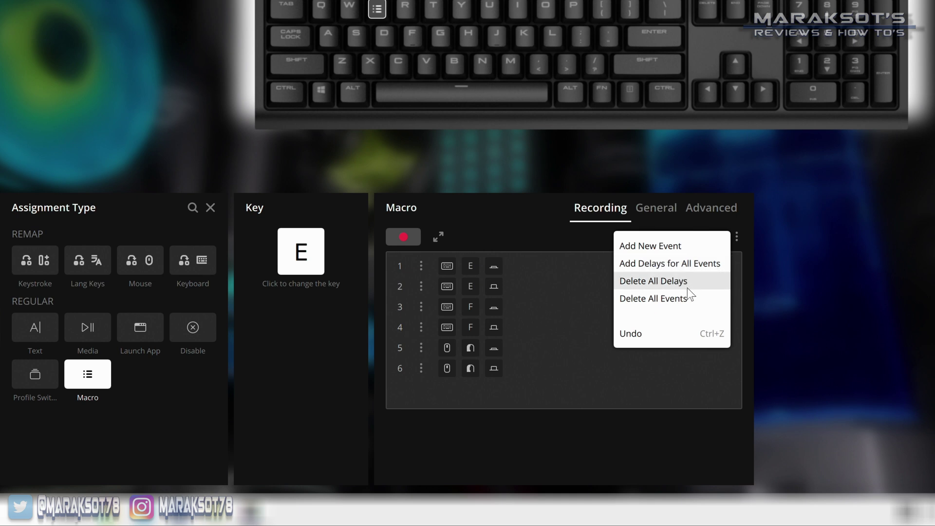
# Step: Choose Delete All Events to empty the E-key macro's six events
pyautogui.click(653, 303)
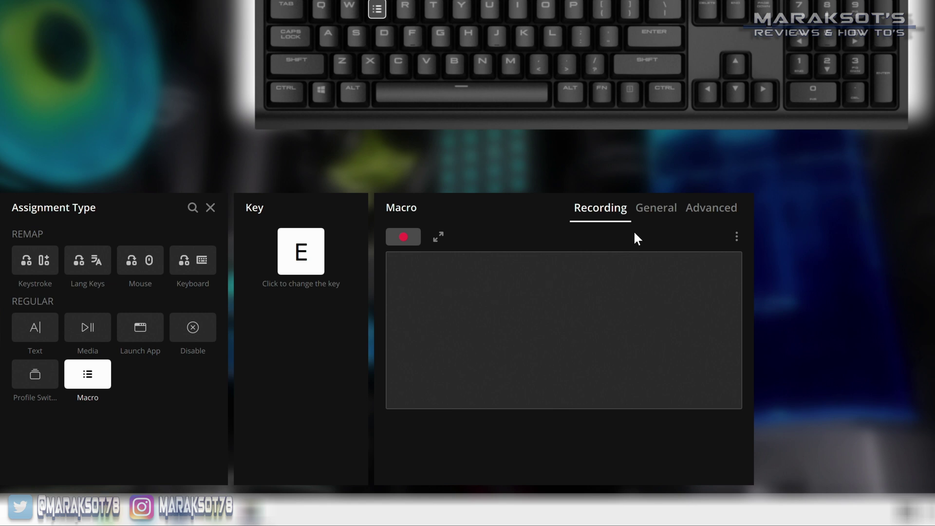
# Step: In Advanced settings, keep trigger On Keypress, No Repeat and no second assignment
pyautogui.click(711, 209)
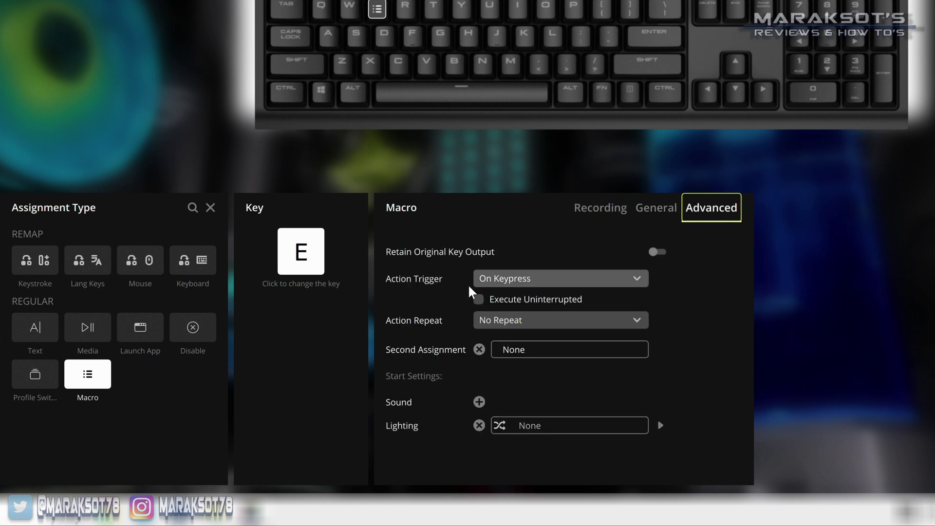
pyautogui.click(655, 253)
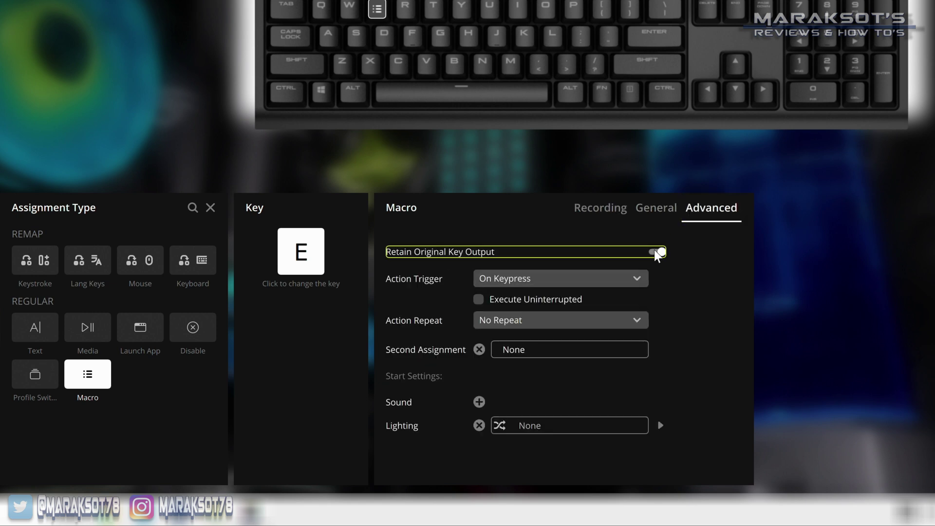
pyautogui.click(627, 281)
pyautogui.click(632, 281)
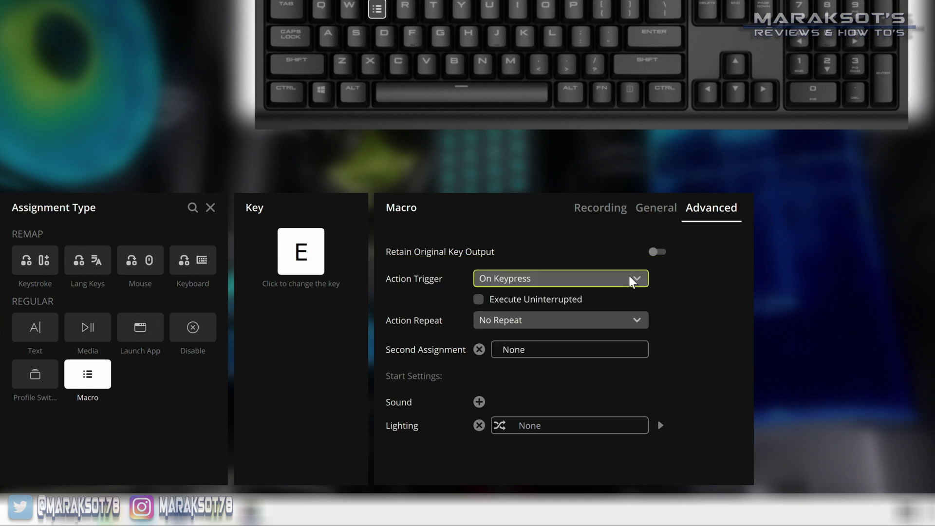
pyautogui.click(519, 324)
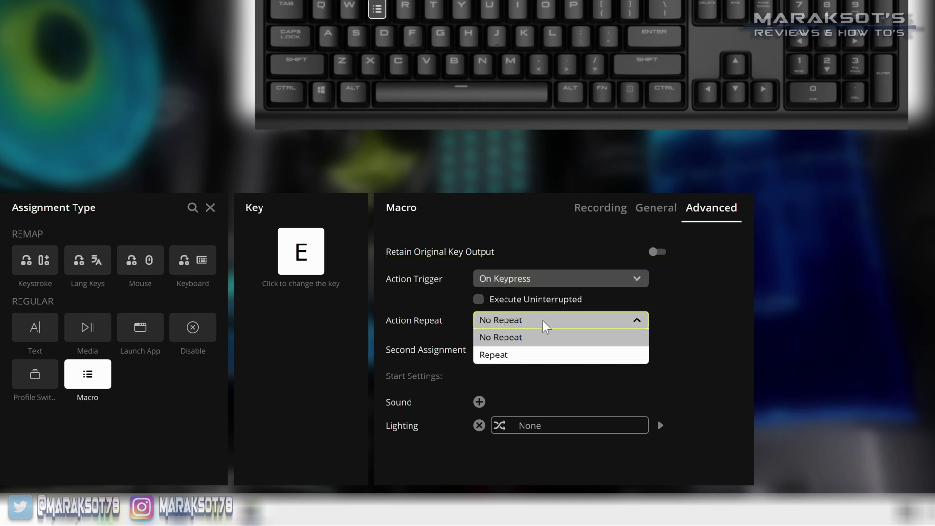
pyautogui.click(542, 337)
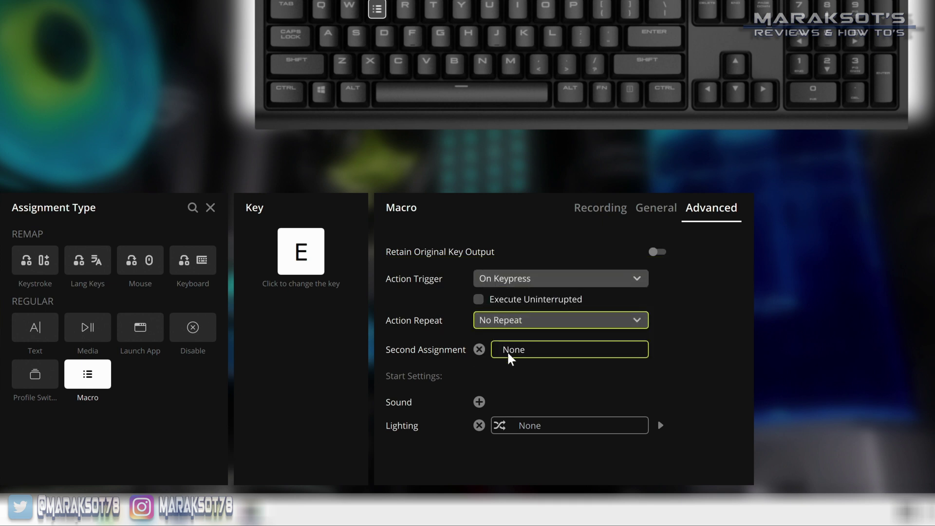
pyautogui.click(539, 351)
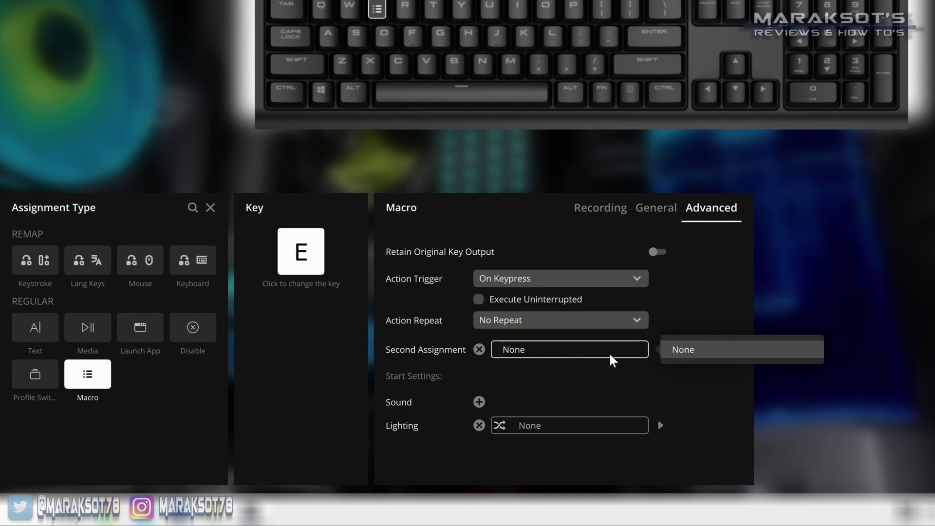
pyautogui.click(628, 379)
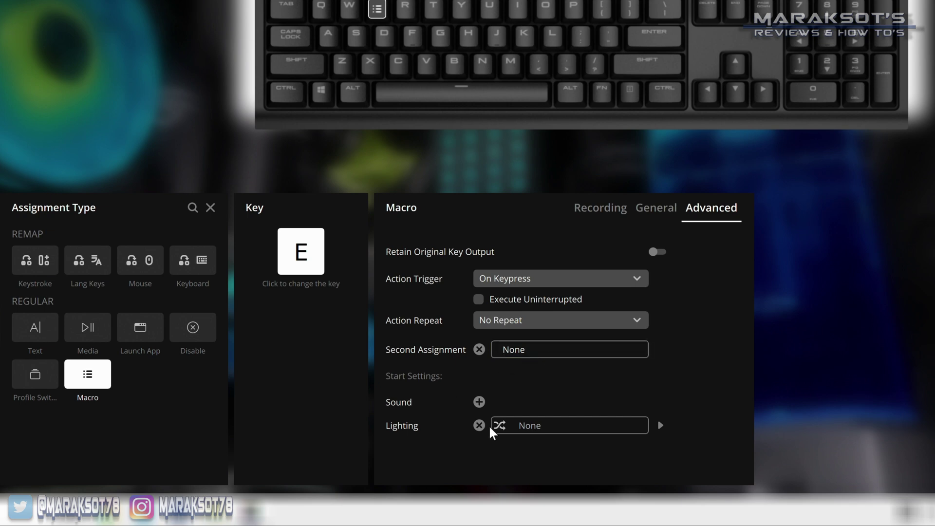
# Step: Open and cancel the macro-start sound file picker, then open the lighting choices
pyautogui.click(479, 402)
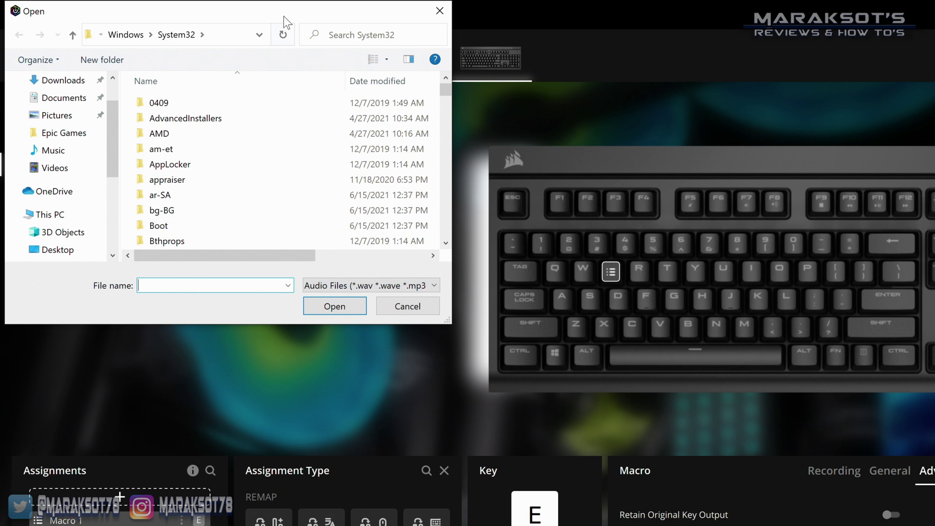
pyautogui.moveTo(286, 21); pyautogui.dragTo(433, 186)
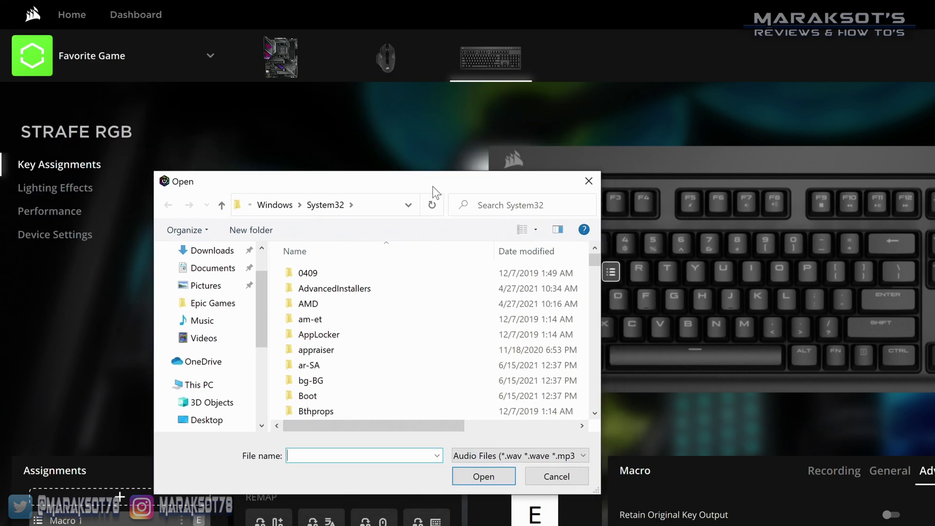
pyautogui.click(587, 181)
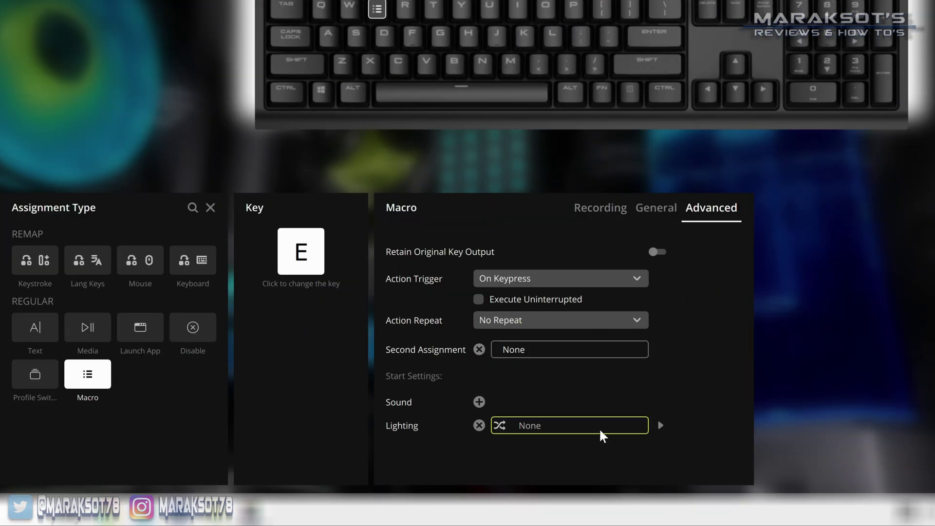
pyautogui.click(526, 427)
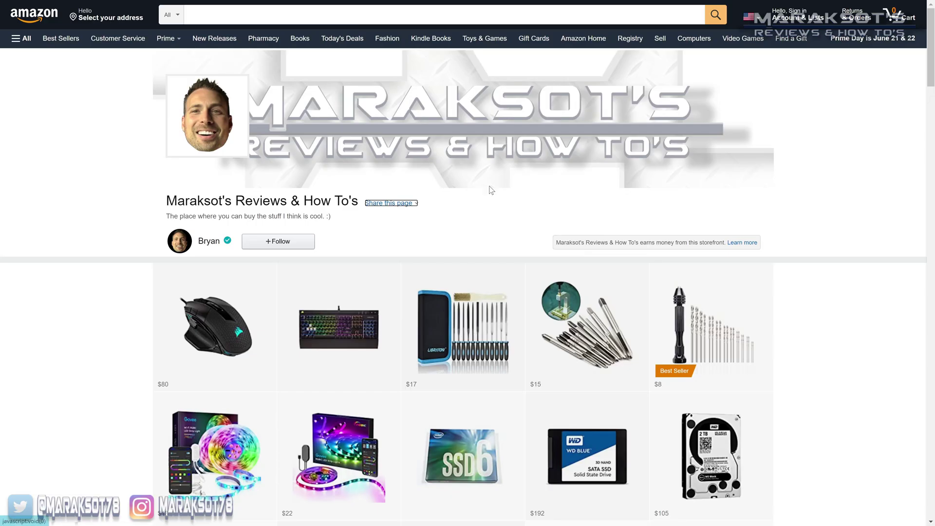
# Step: Browse the Amazon storefront and open the CORSAIR Strafe keyboard (Cherry MX Red) product page
pyautogui.scroll(-5, 356, 171)
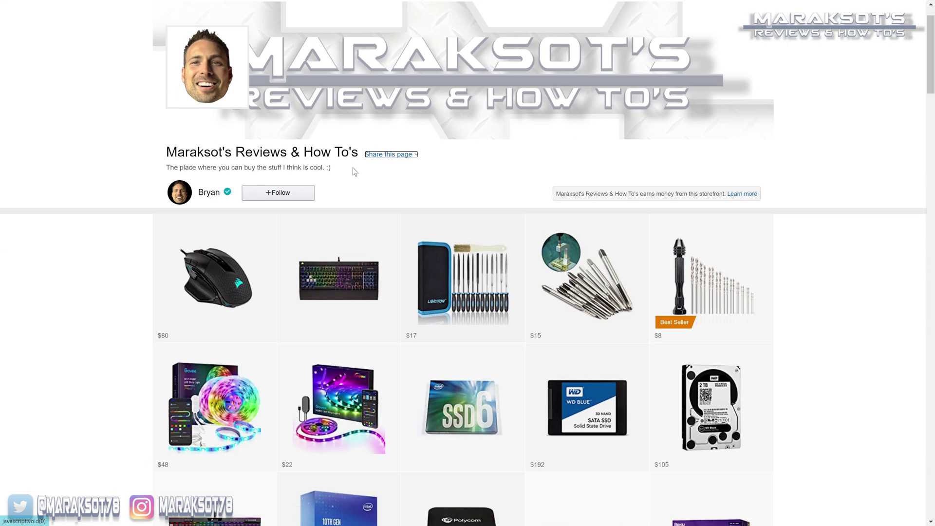
pyautogui.scroll(-8, 361, 171)
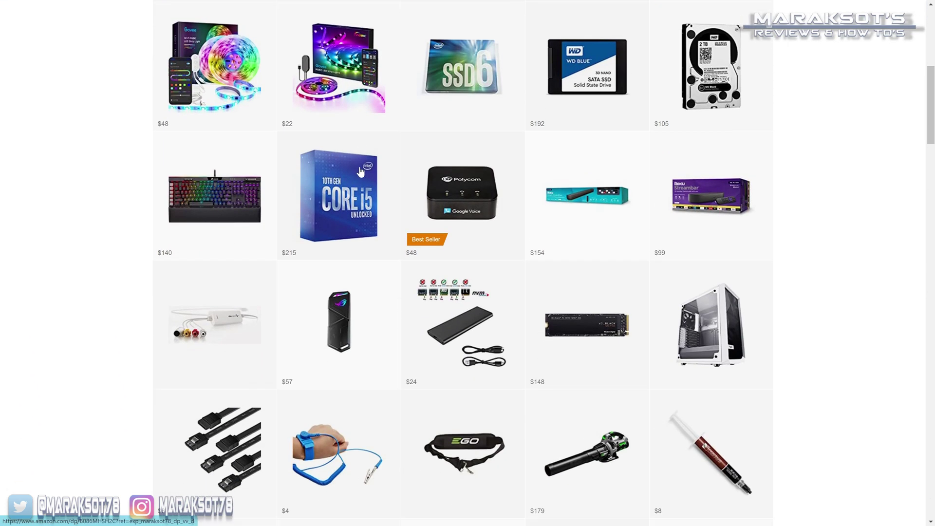
pyautogui.scroll(10, 361, 171)
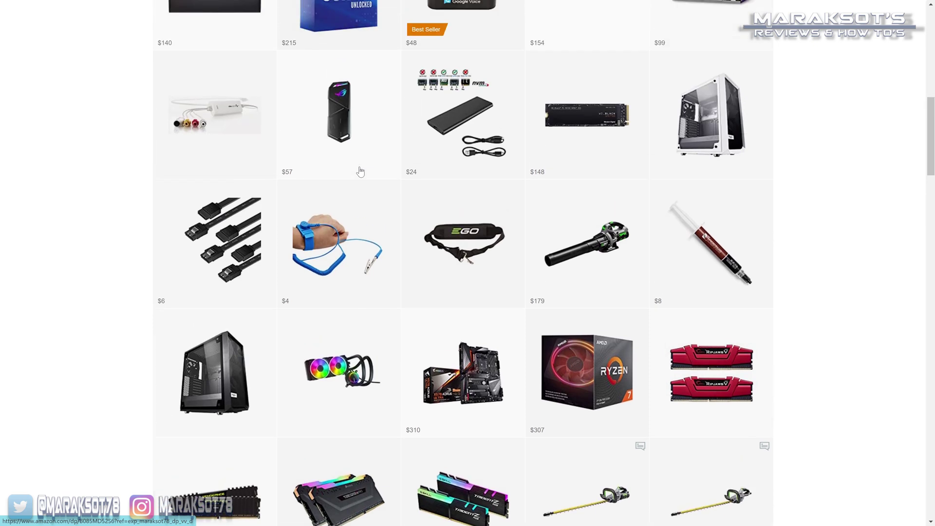
pyautogui.scroll(4, 360, 172)
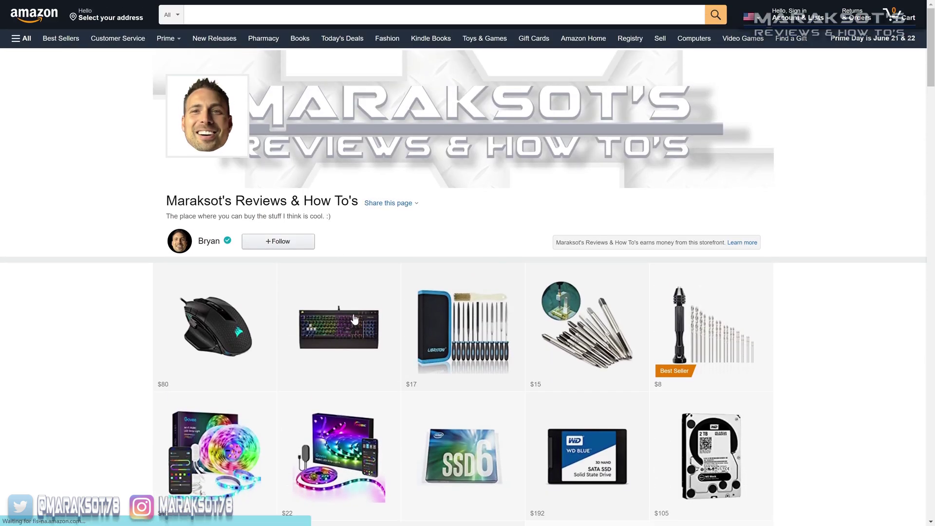
pyautogui.click(356, 312)
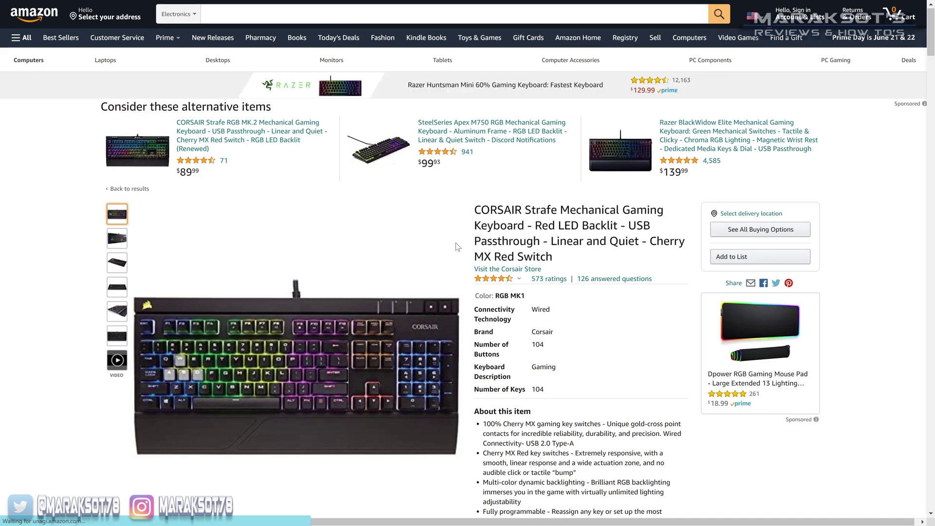